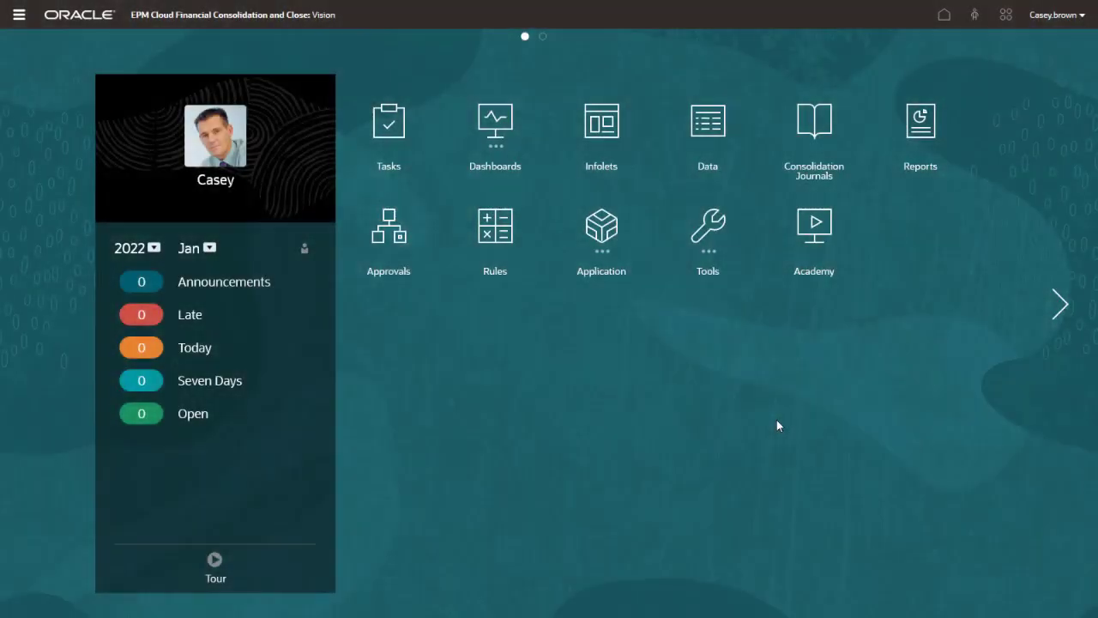
Expand the Application icon on the home page to show its administration areas, including Approval Groups
click(606, 249)
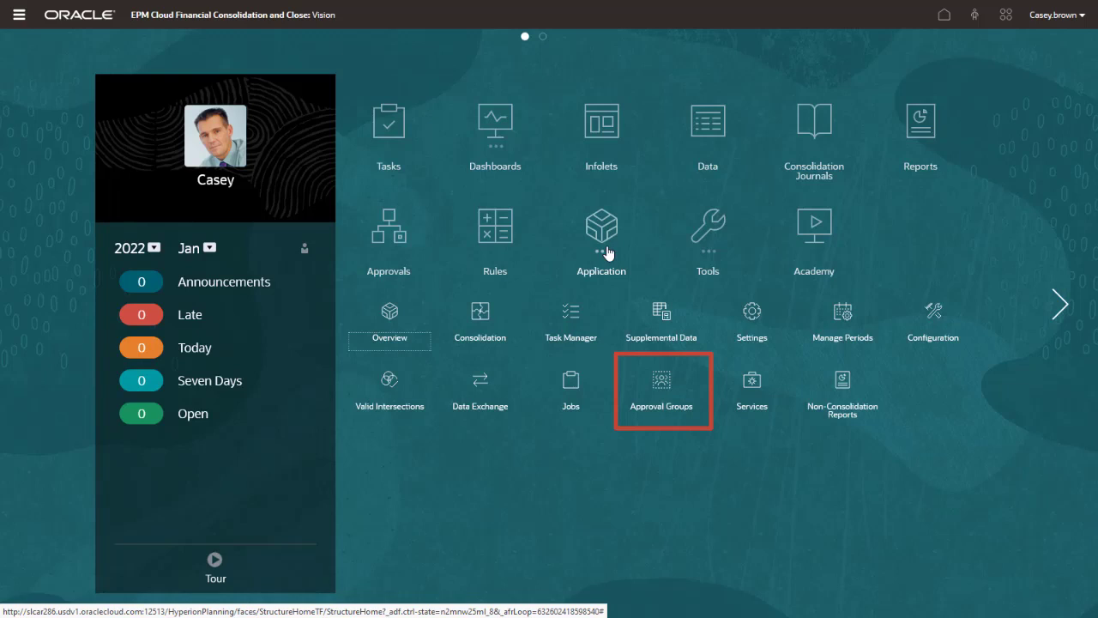
Create a new approval group titled 'Phase One - Financial Accounts'
click(662, 384)
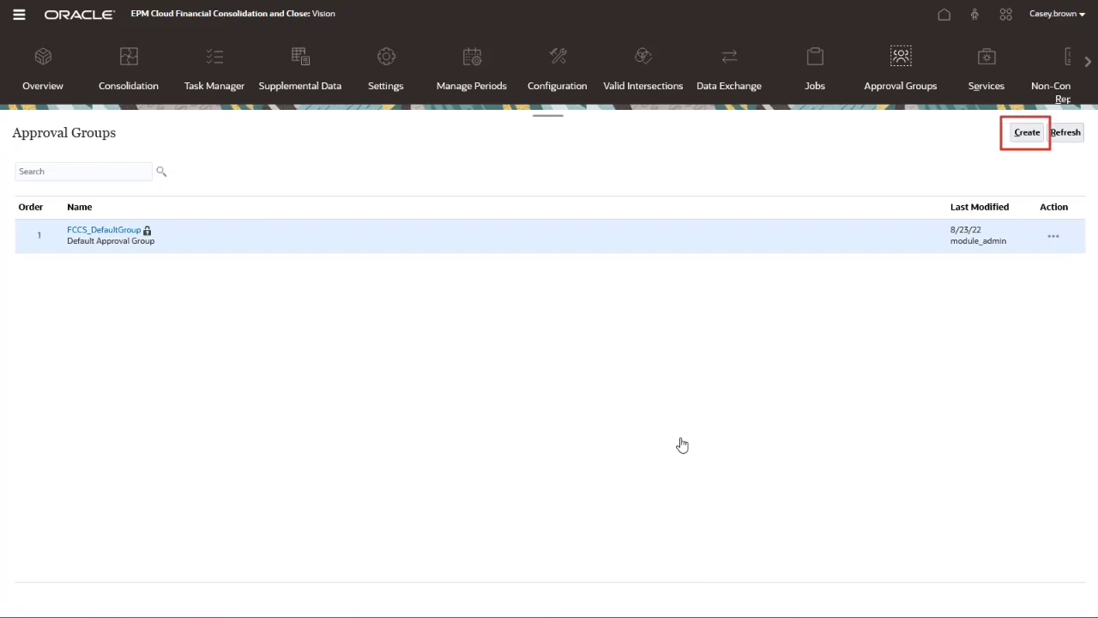
click(1023, 134)
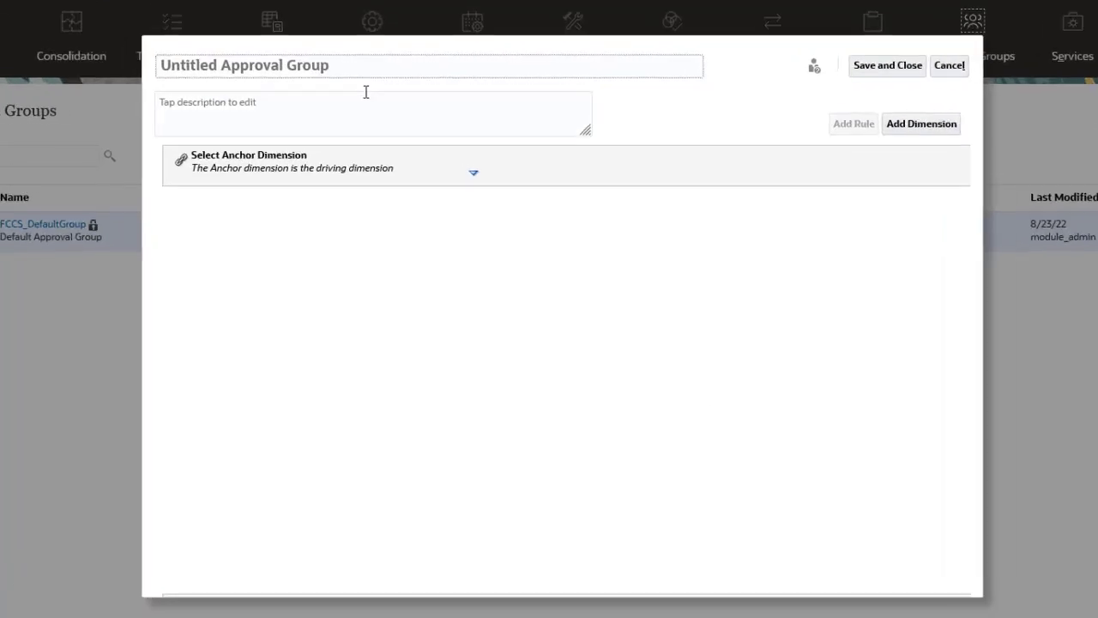
text(Phase One - Fina)
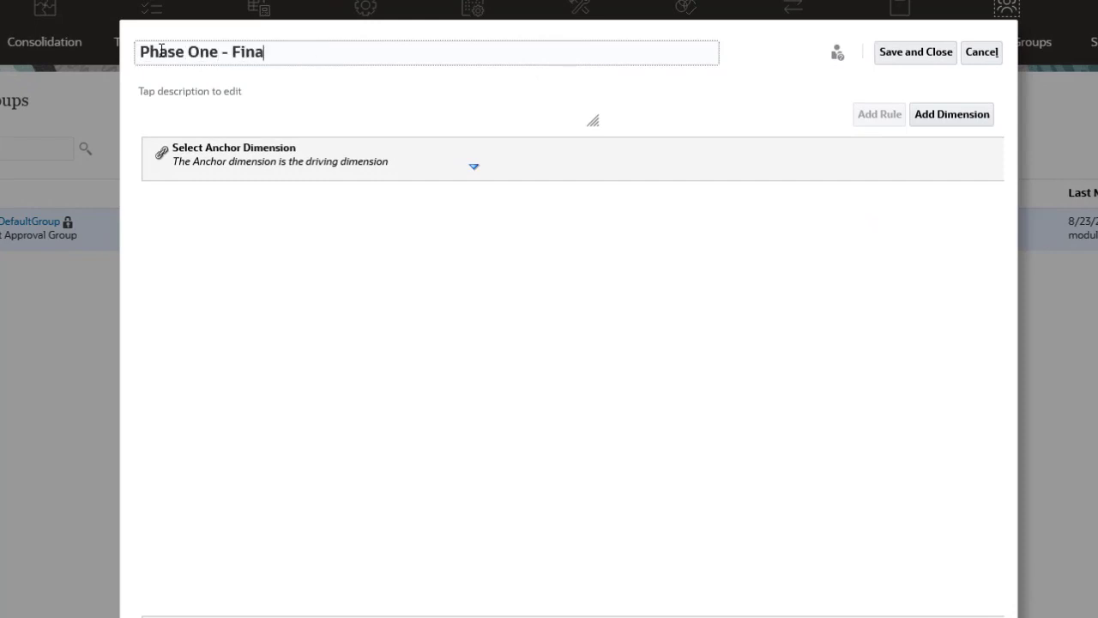
text(ncial Accounts)
click(177, 120)
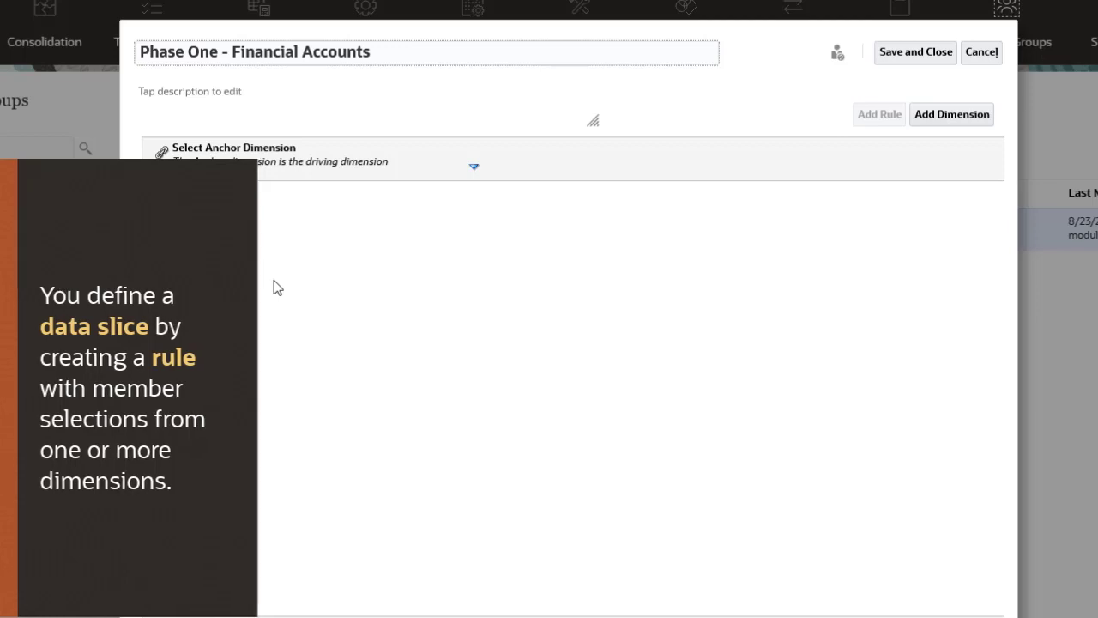
Make Account the anchor dimension, add Data Source, and create the first rule row
click(472, 172)
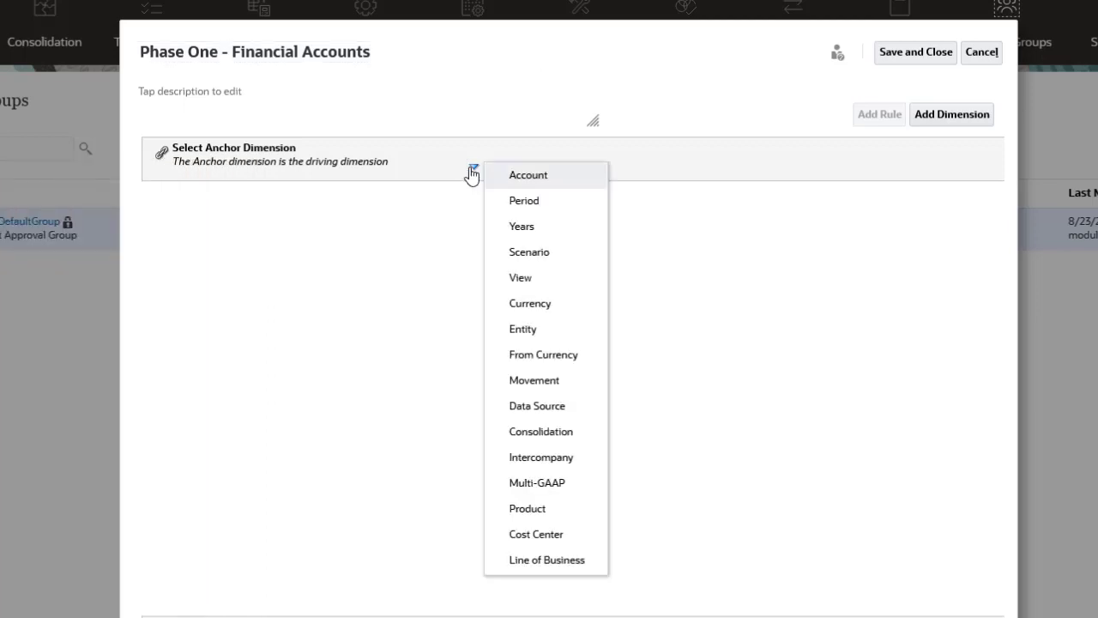
click(512, 179)
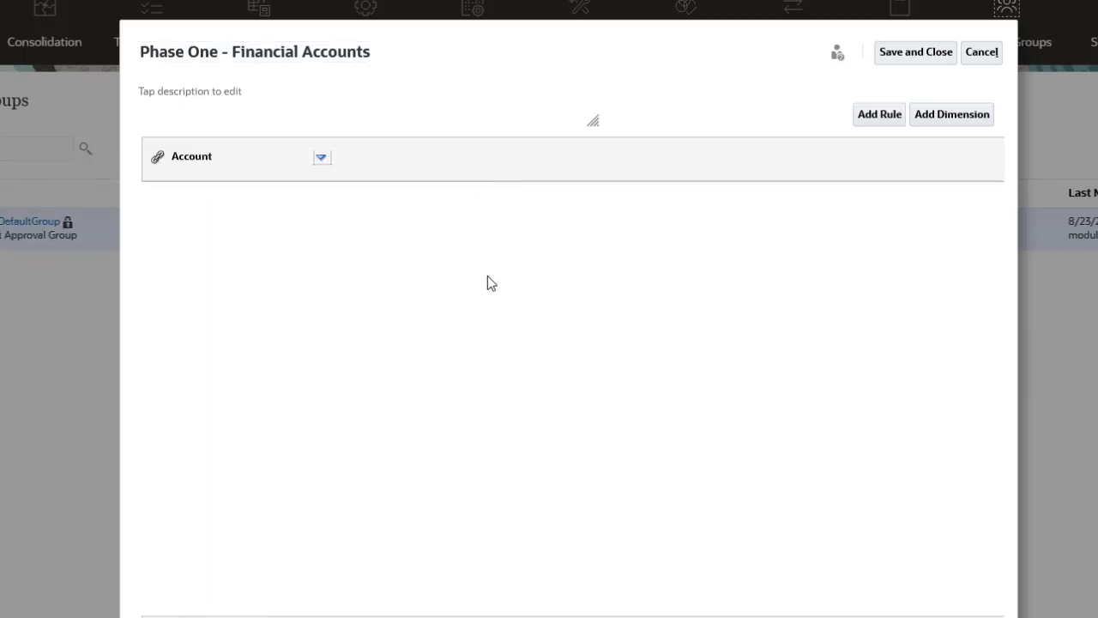
click(964, 113)
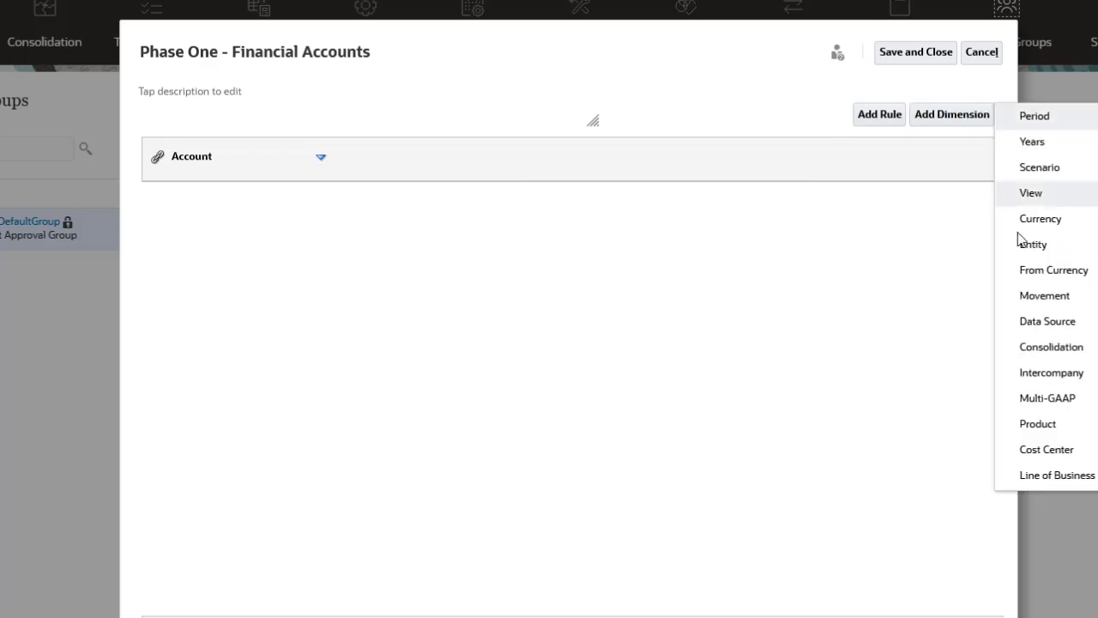
click(1021, 320)
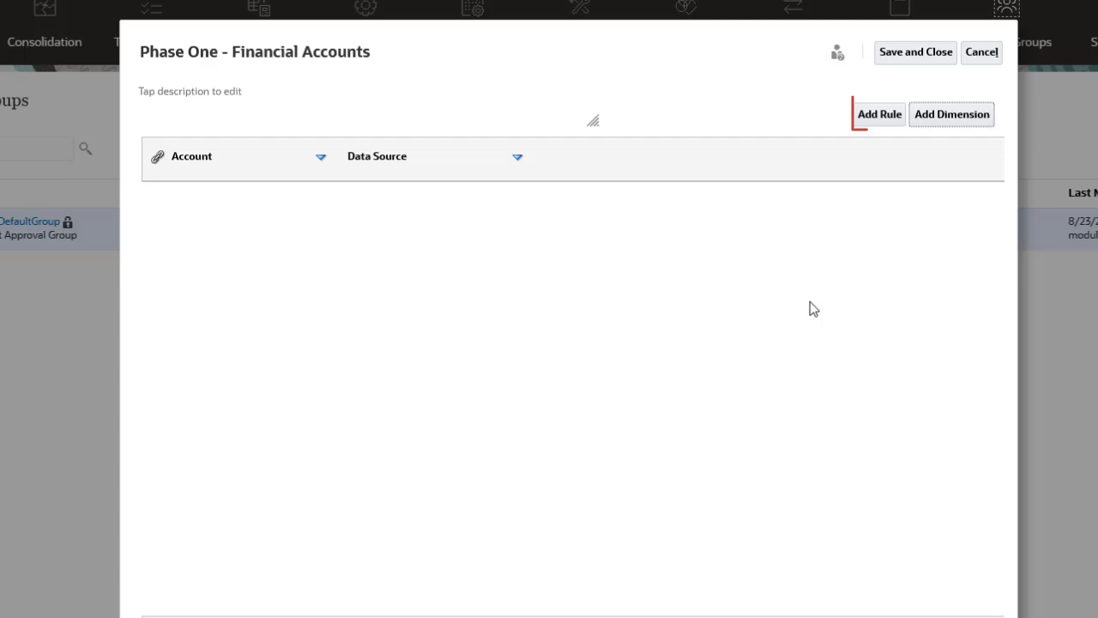
click(886, 114)
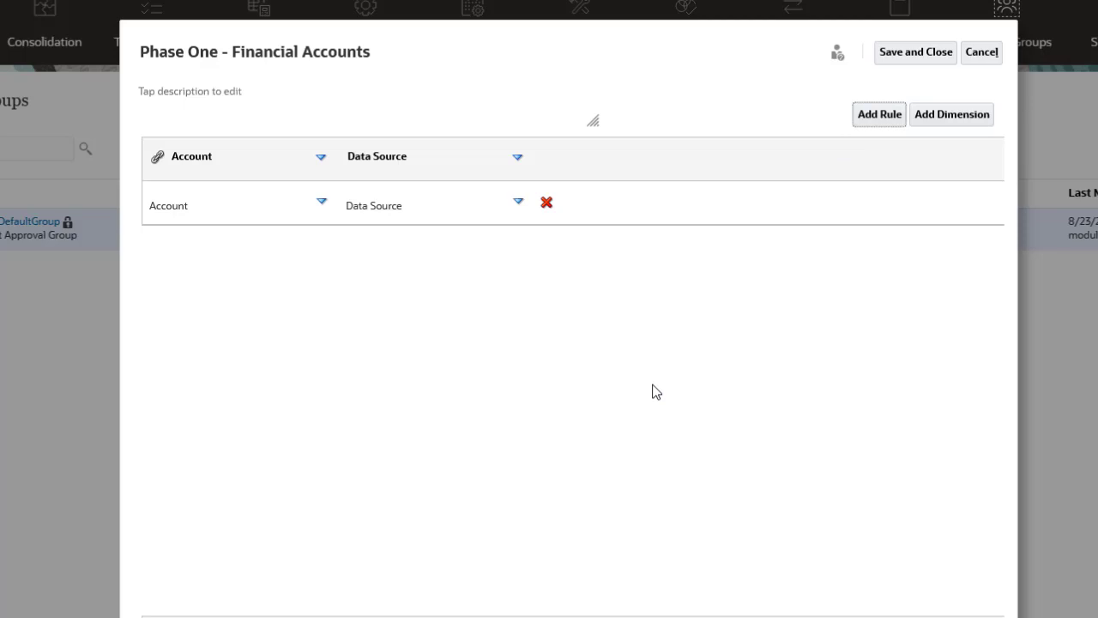
Add an Account exclusion of IDescendants("Memo Accounts") to the first rule
click(322, 202)
click(367, 236)
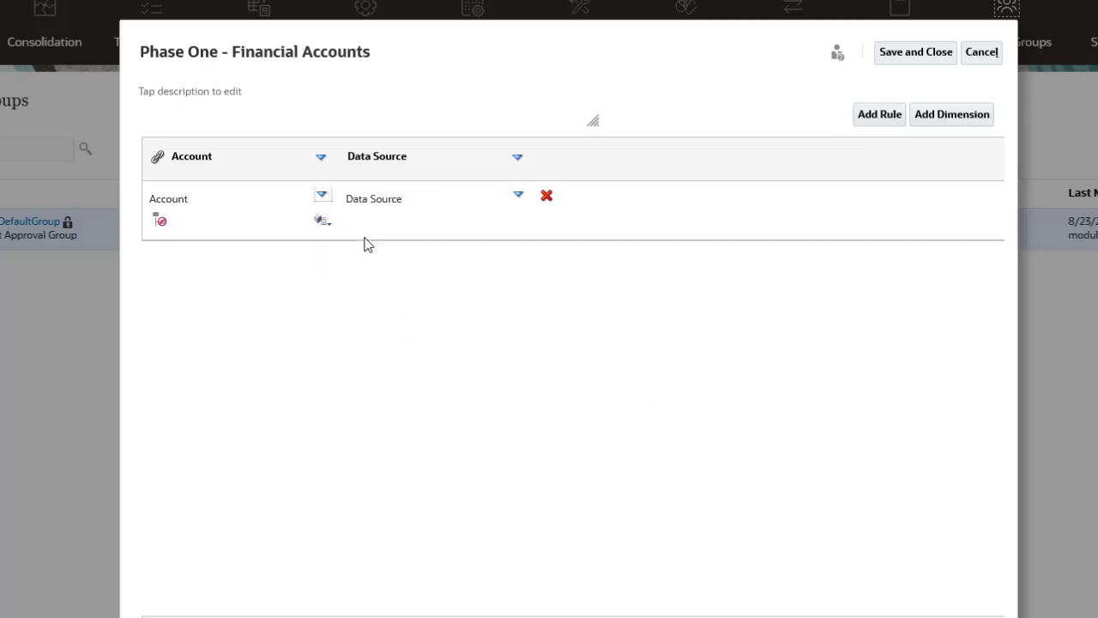
click(320, 225)
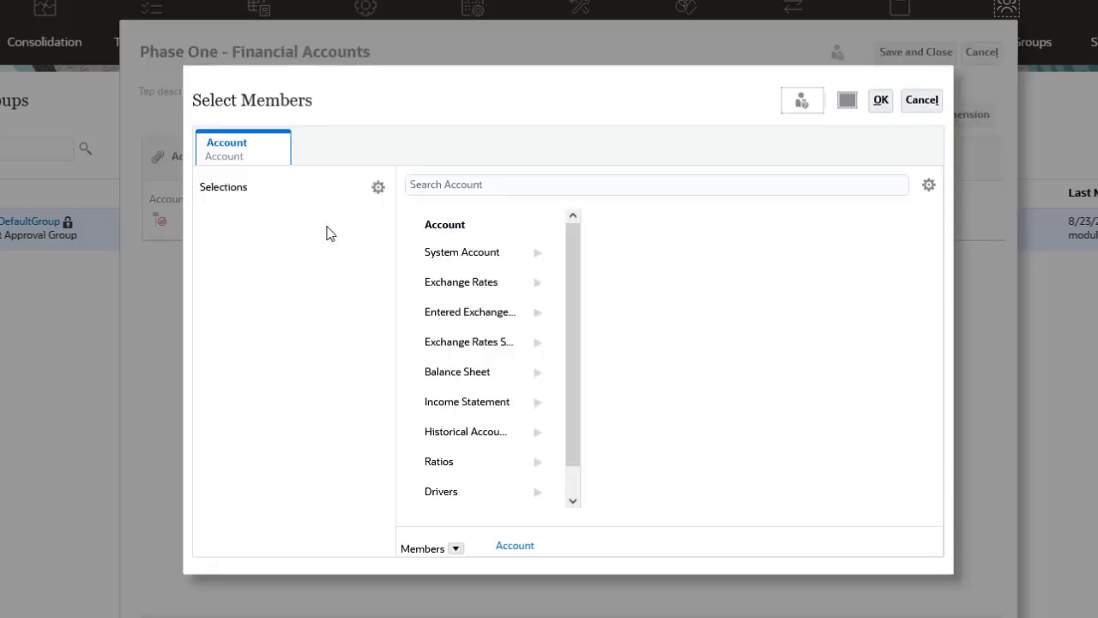
scroll(581, 420, down, 1)
click(529, 502)
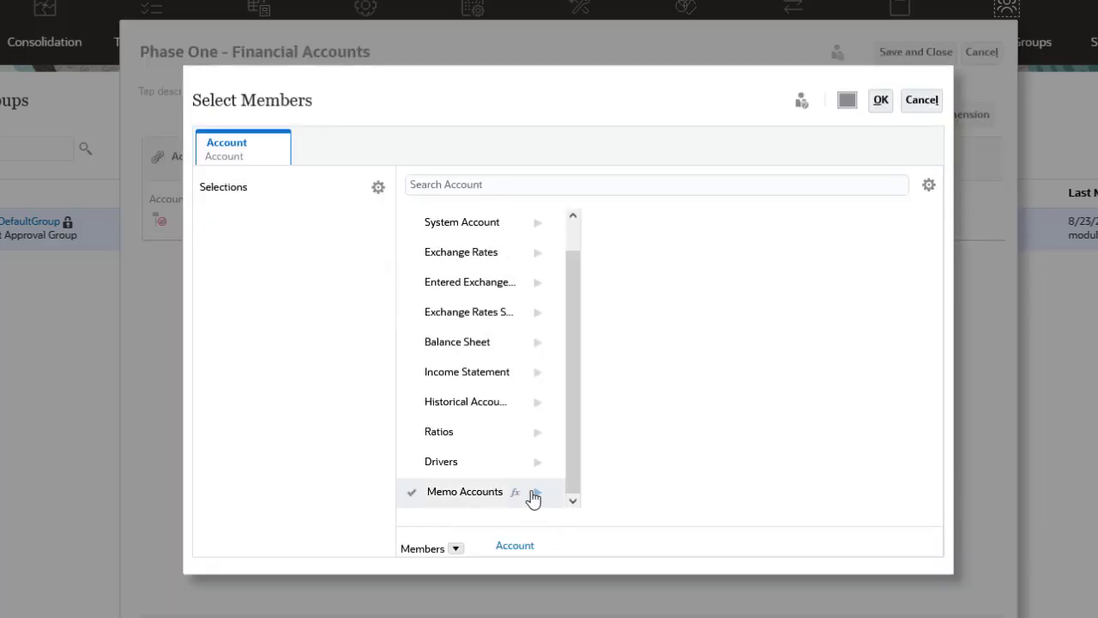
click(519, 500)
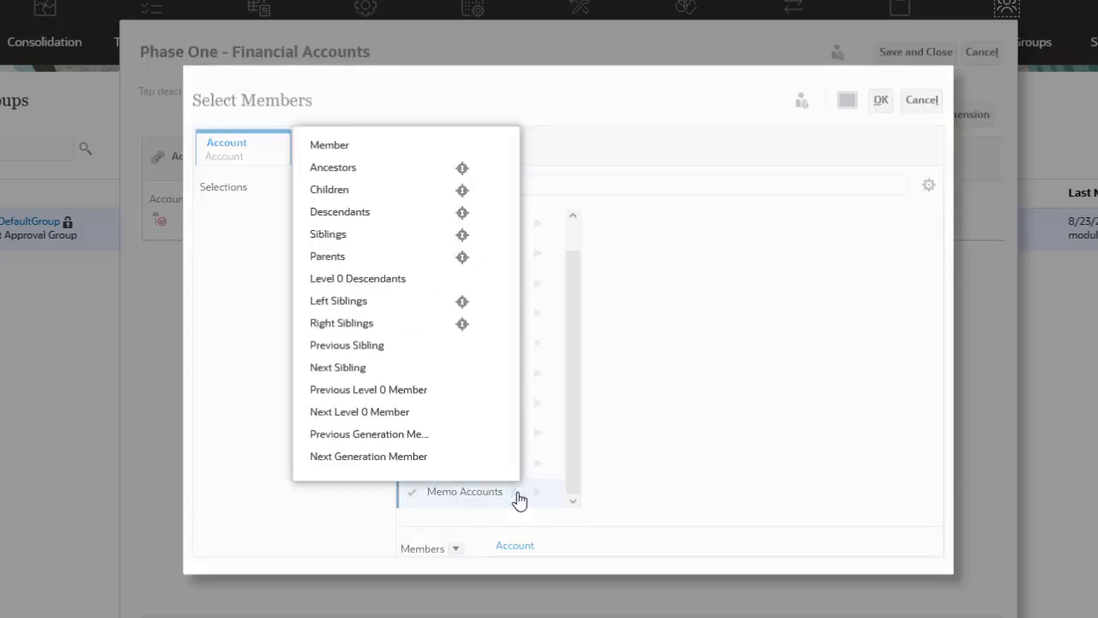
click(461, 212)
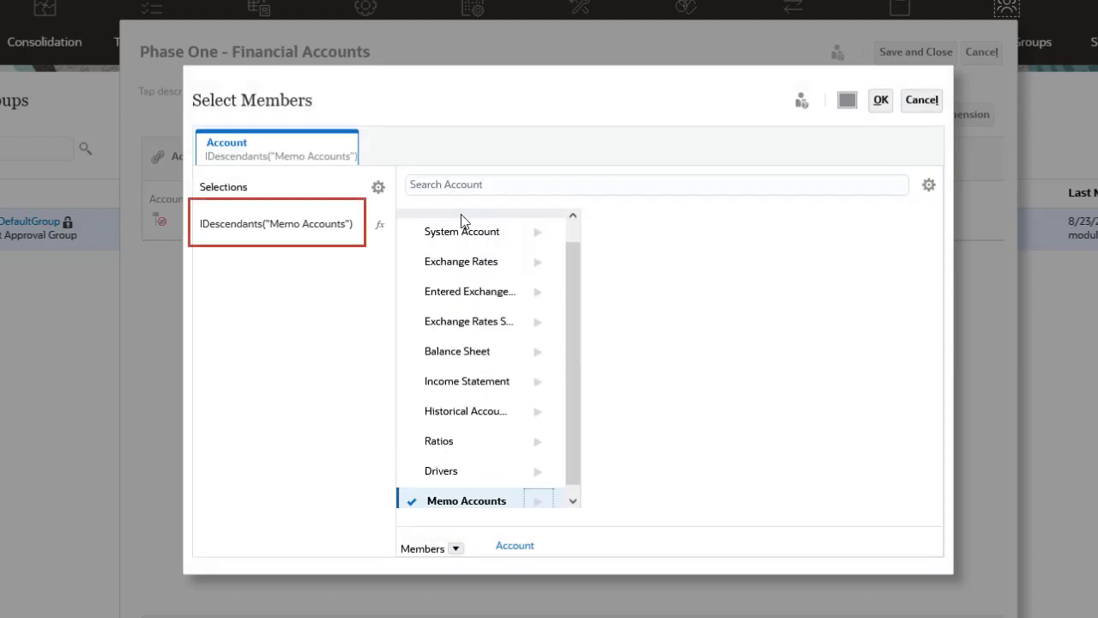
click(878, 101)
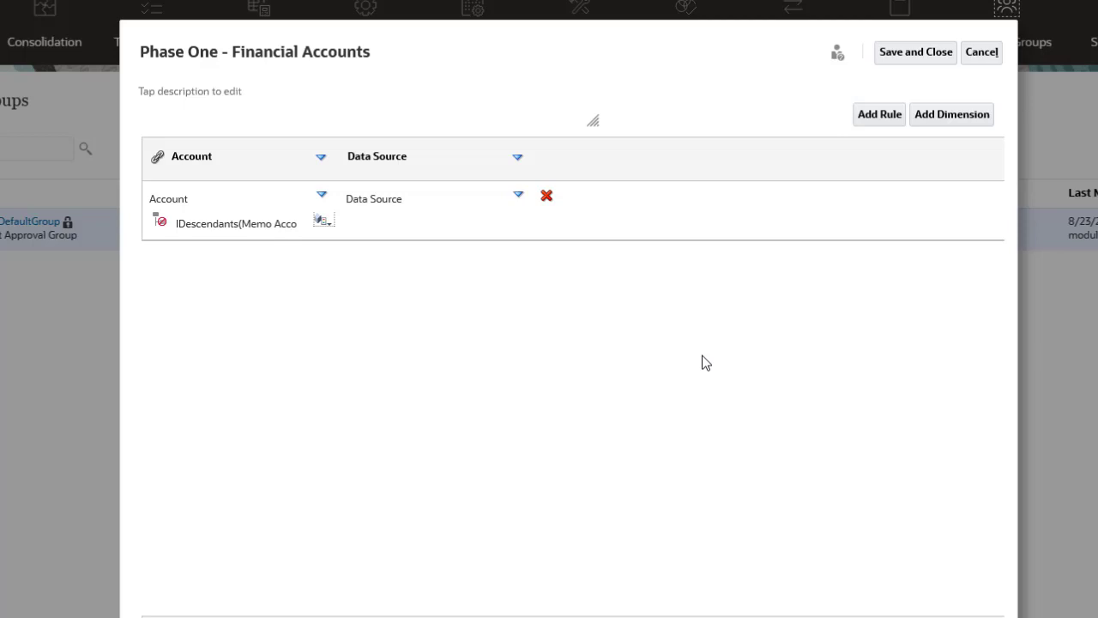
Set the rule's Data Source to IDescendants("Total Input And Adjusted"), removing the plain Data Source member
click(519, 198)
click(564, 204)
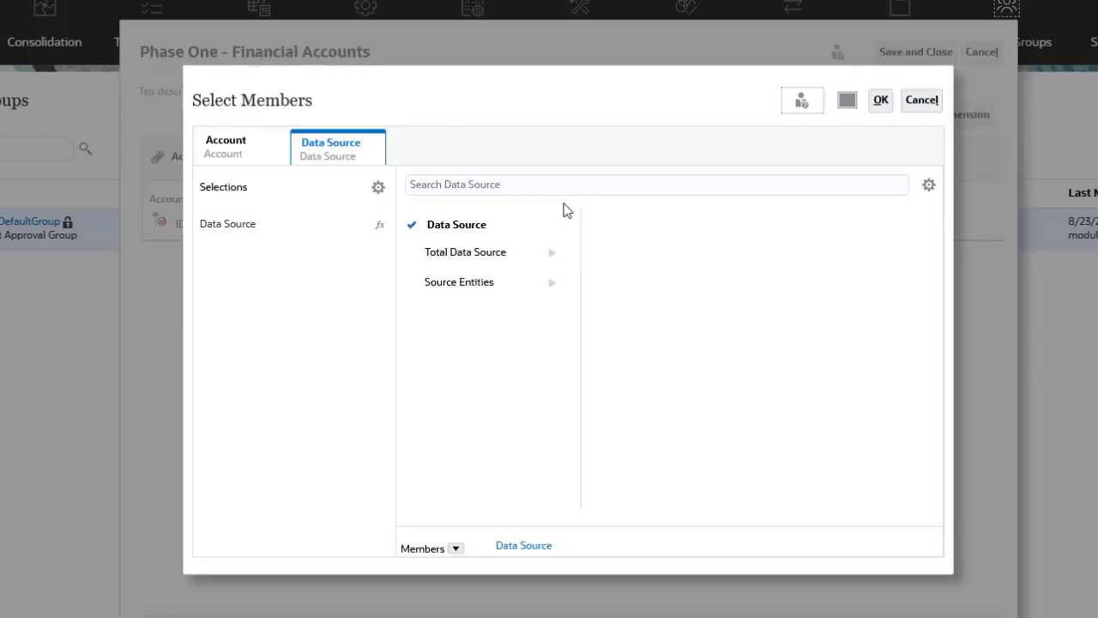
click(551, 258)
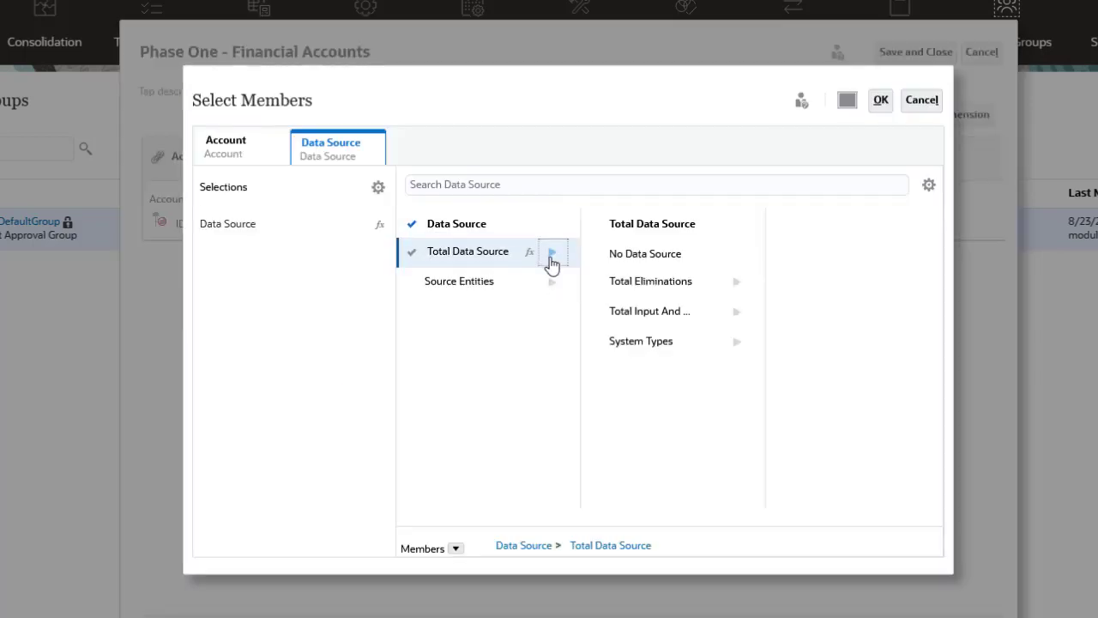
click(716, 314)
click(657, 415)
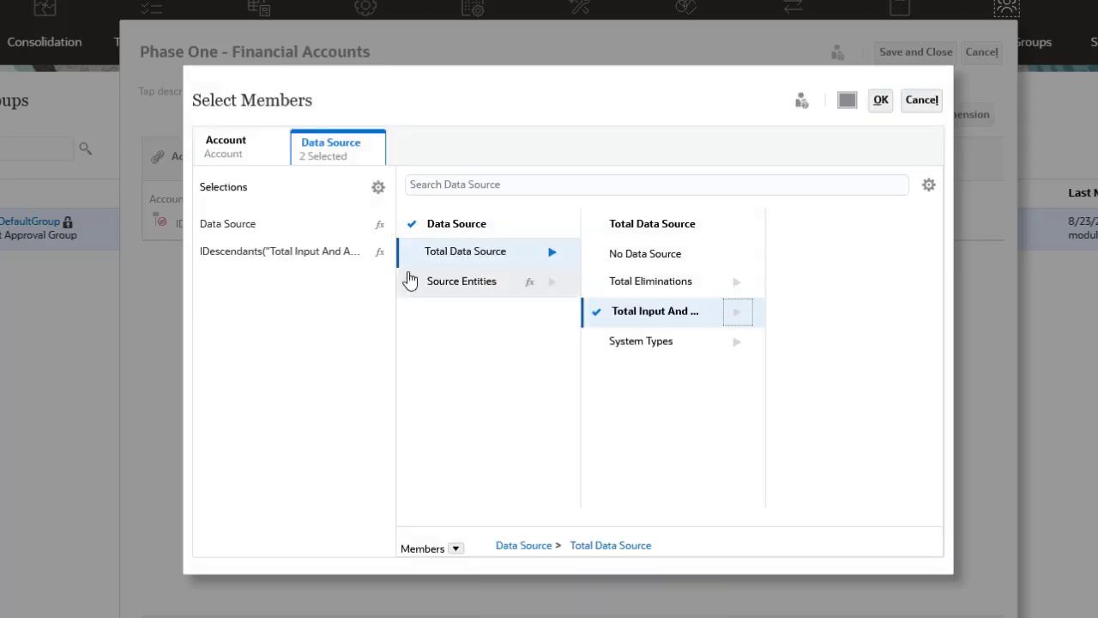
click(378, 188)
click(364, 205)
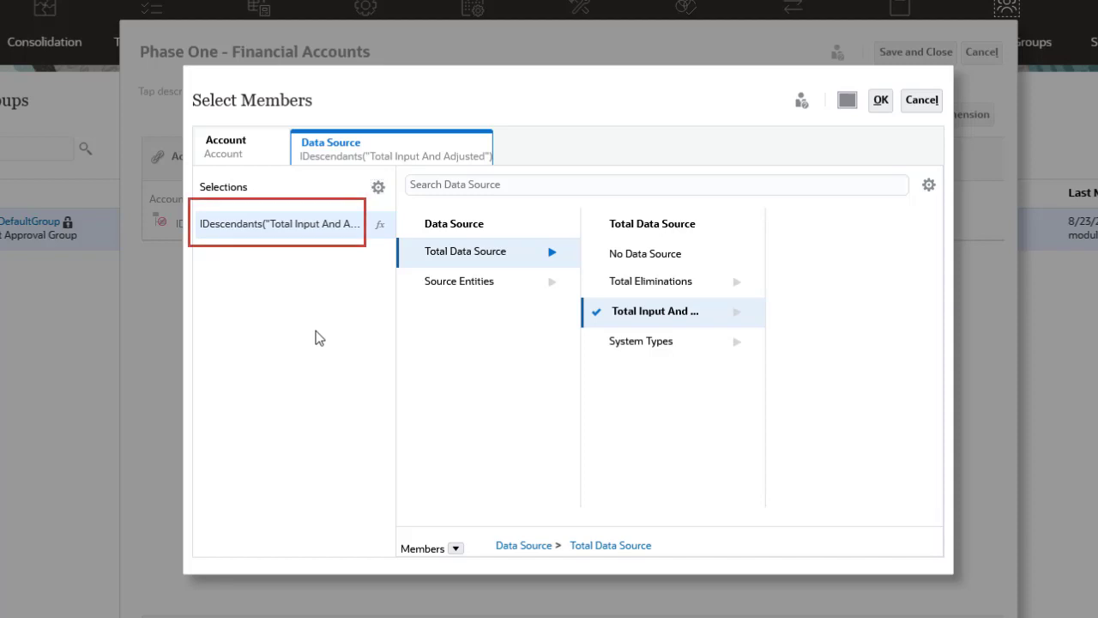
click(880, 98)
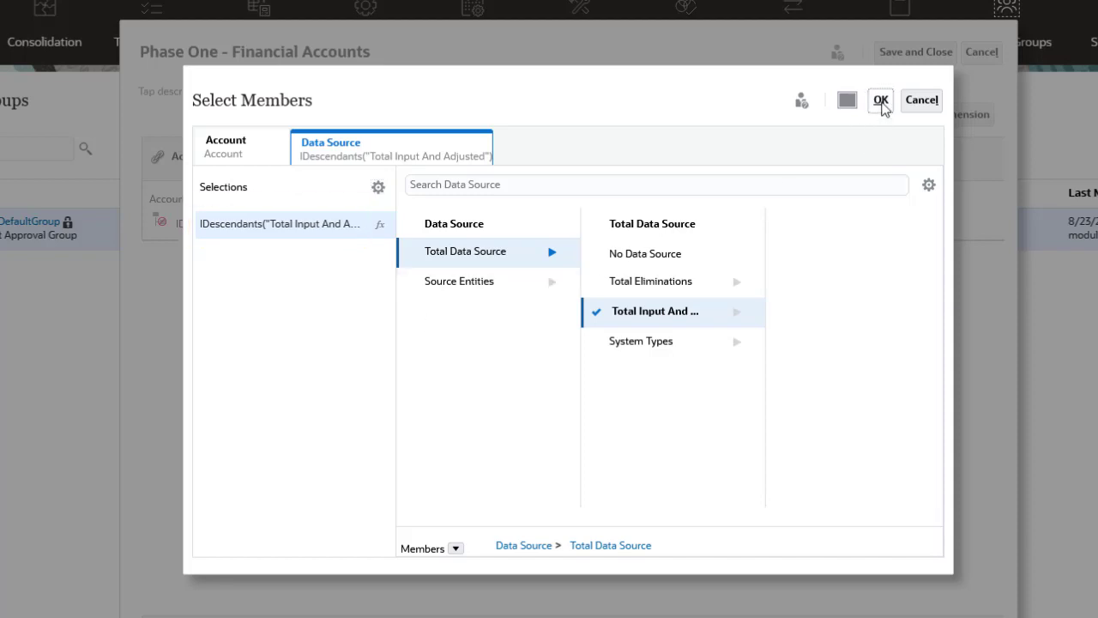
Add a Data Source exclusion for Special Journal Input
click(518, 195)
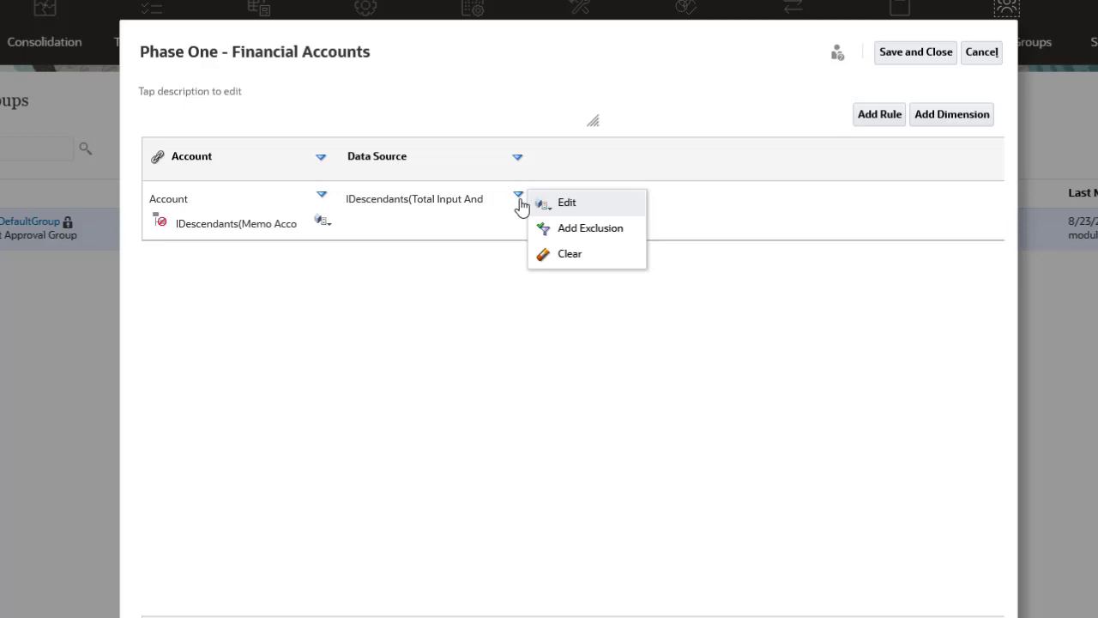
click(568, 229)
click(518, 221)
click(446, 182)
text(tot)
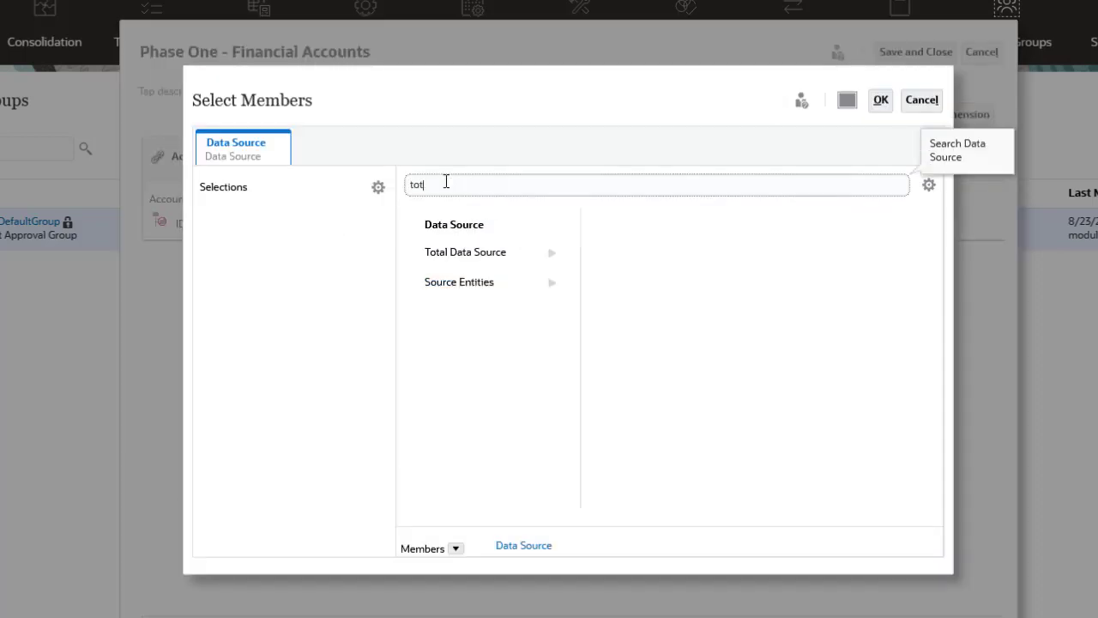
text(alinputandadjusted)
key(Return)
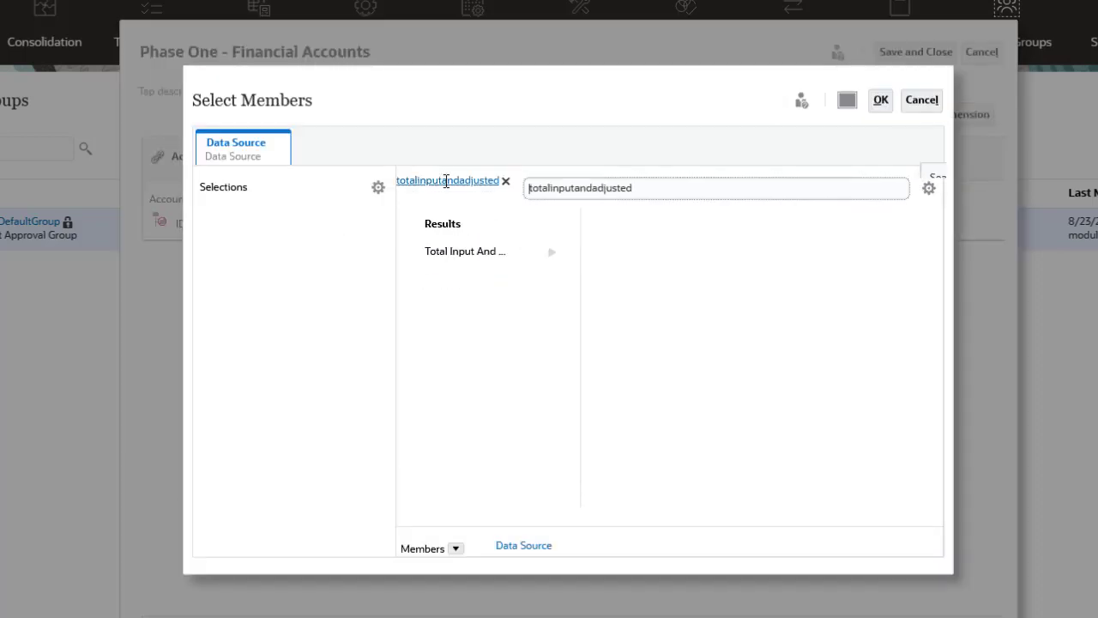
click(736, 432)
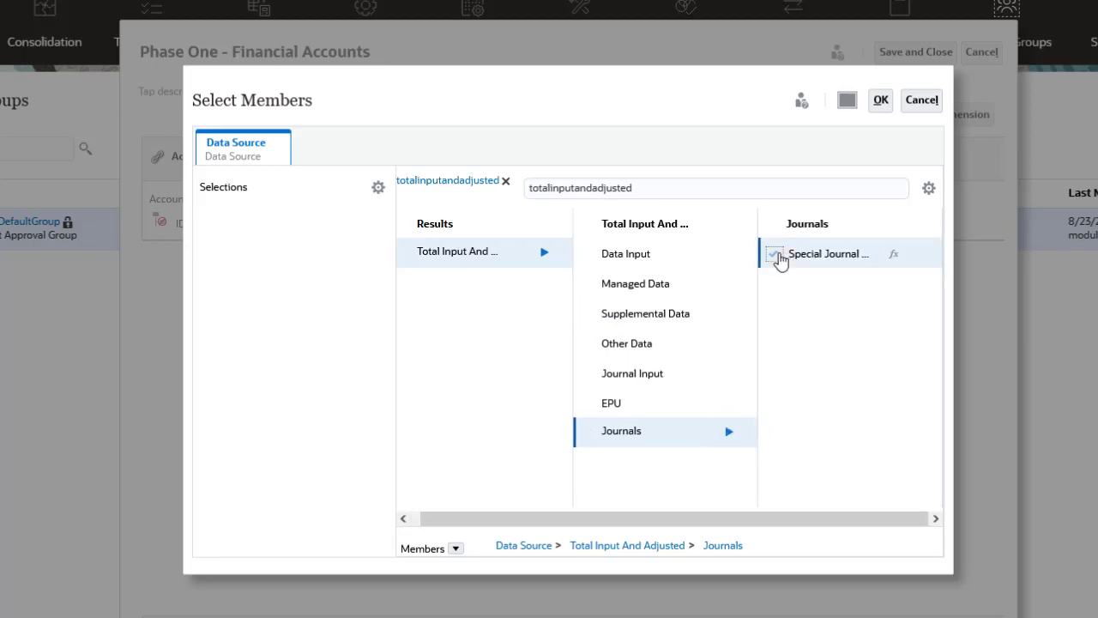
click(779, 260)
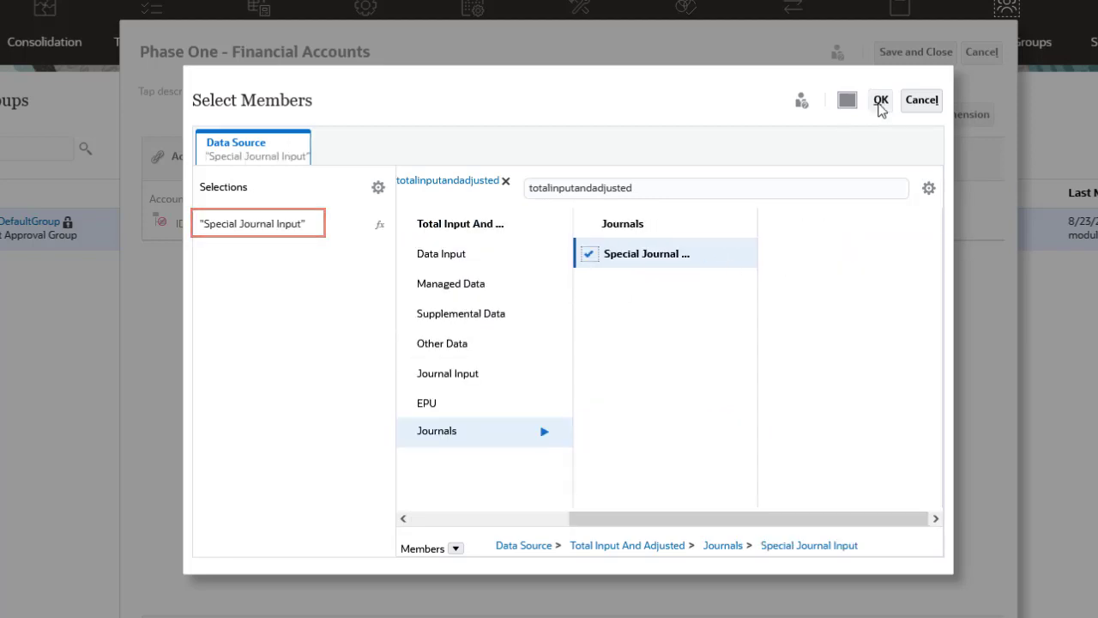
click(880, 101)
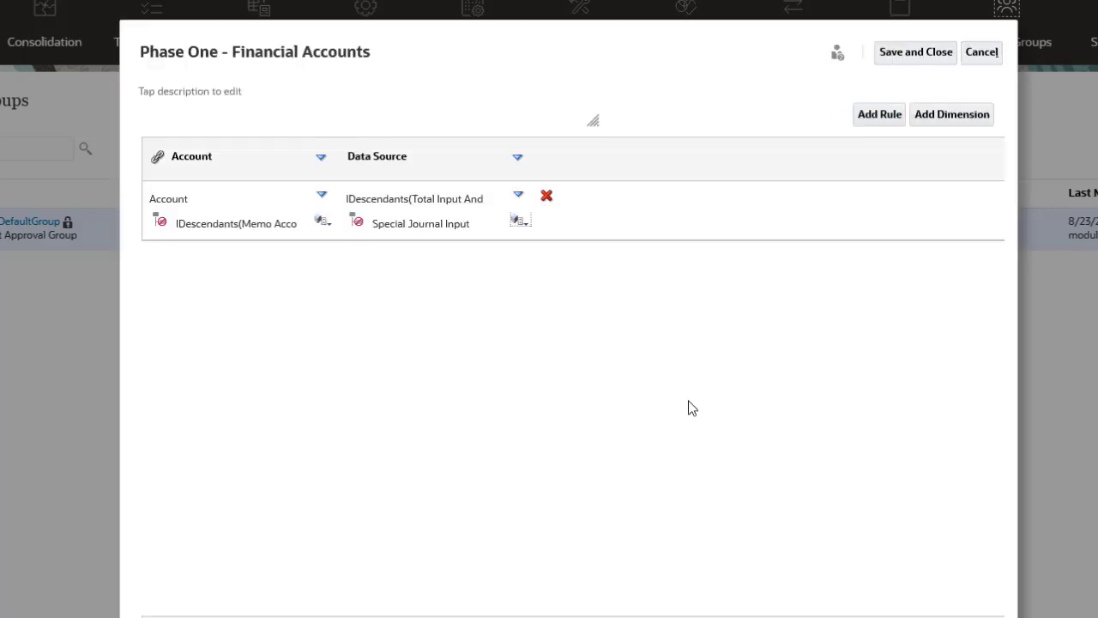
Save the Phase One group and start a new group named 'Phase Two - Adjustments'
click(916, 58)
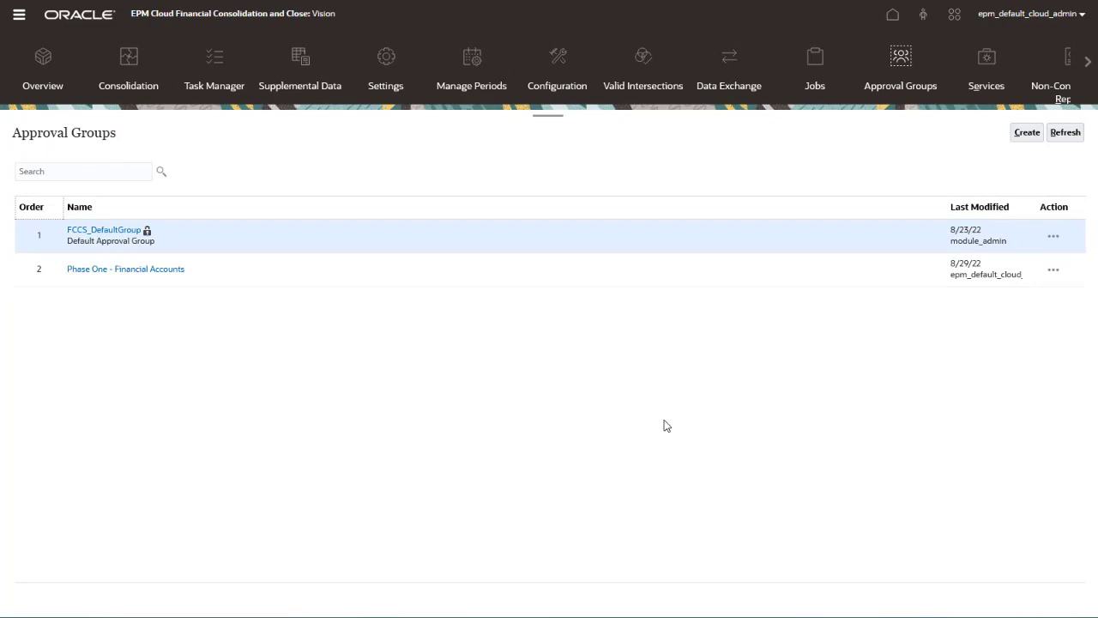
click(1027, 133)
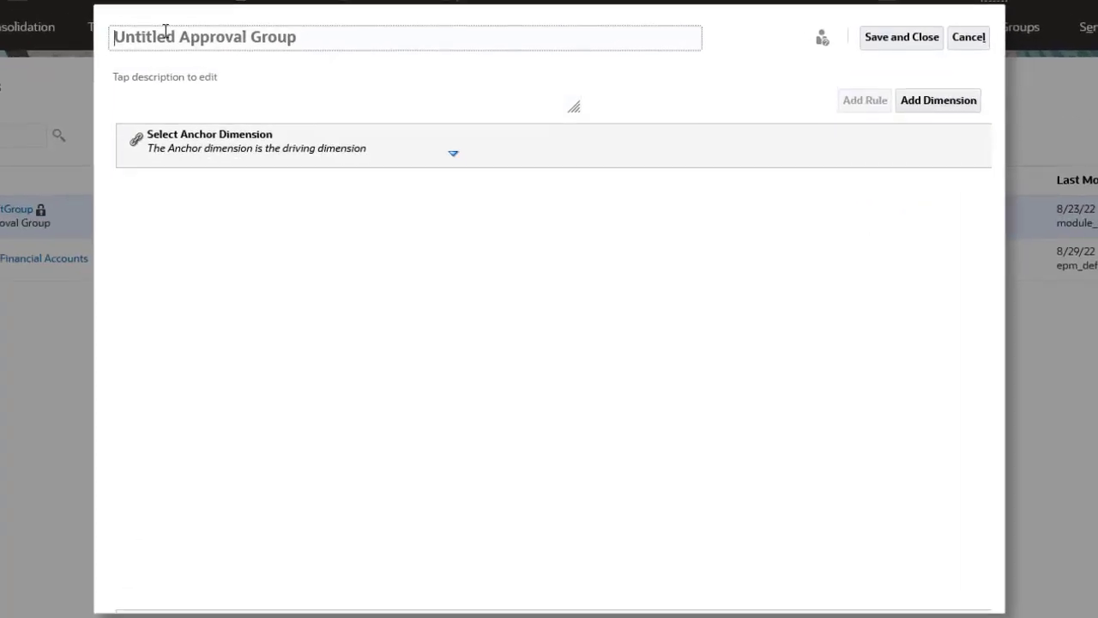
click(153, 37)
text(Phase Two)
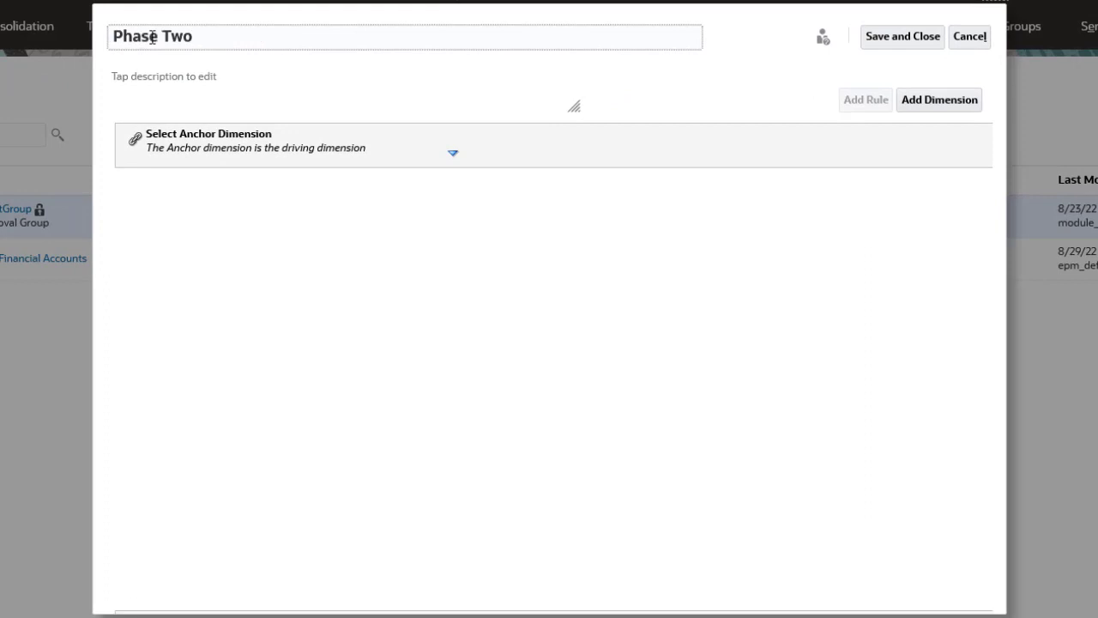
text( - Adjustments)
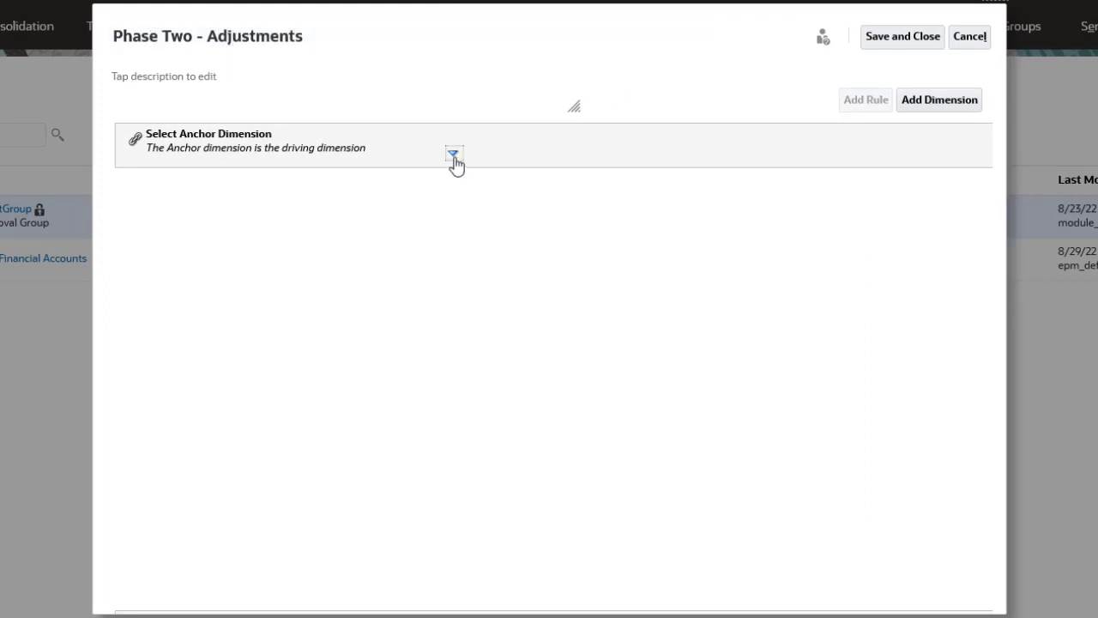
Anchor Phase Two on Account and add Data Source set to Special Journal Input
click(453, 154)
click(477, 253)
click(939, 100)
click(1032, 312)
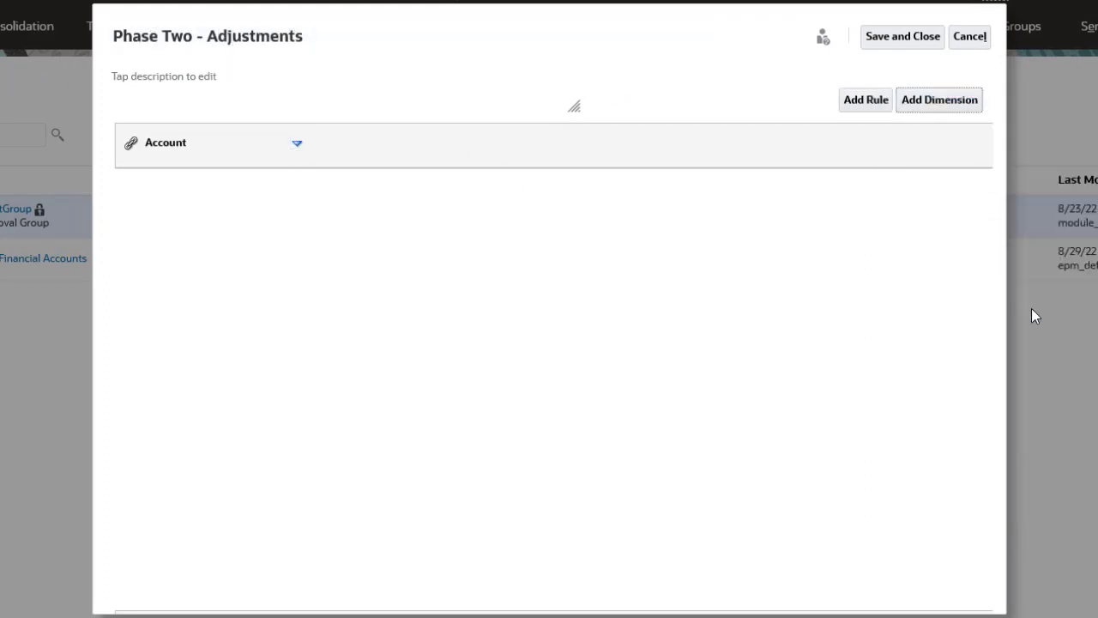
click(320, 183)
text(Special)
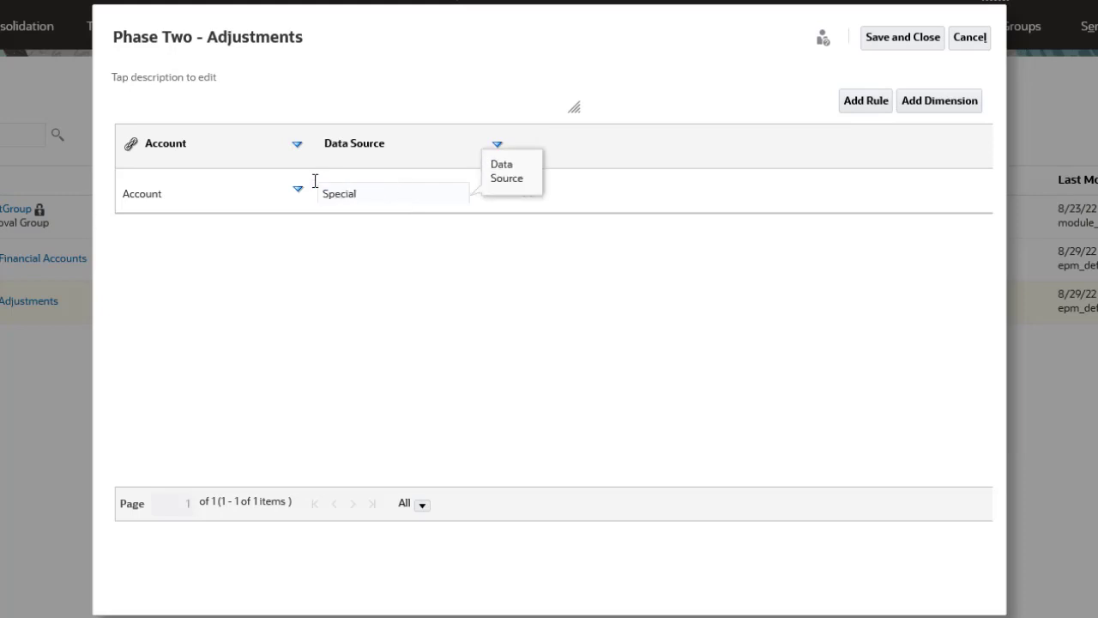
text( Journal Input)
click(480, 300)
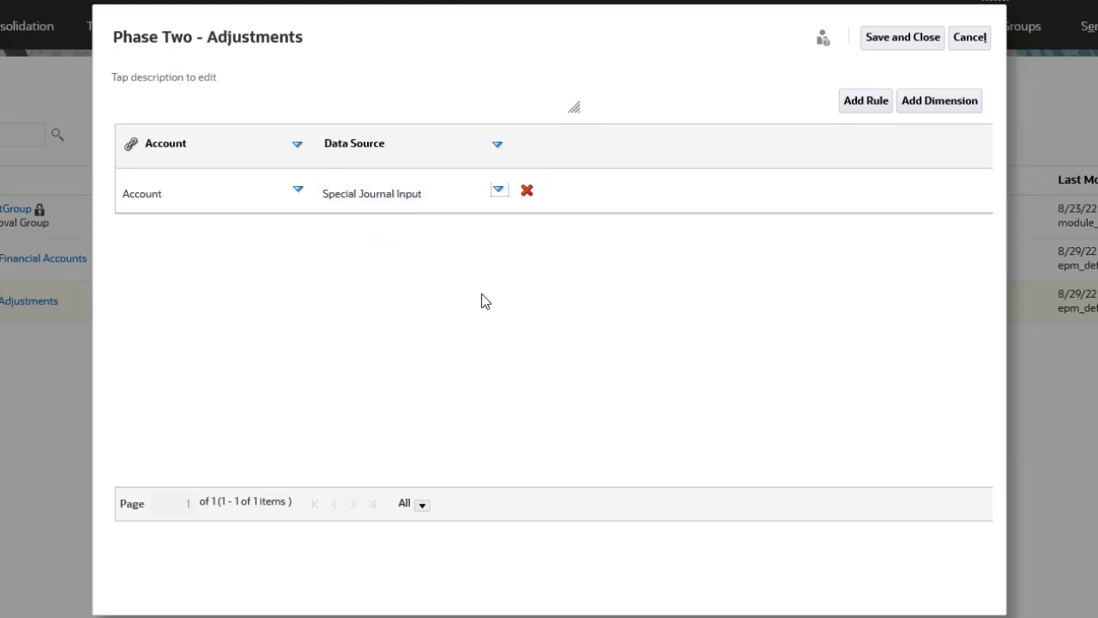
Exclude IDescendants("Memo Accounts") from the Account rule and save the Phase Two group
click(300, 194)
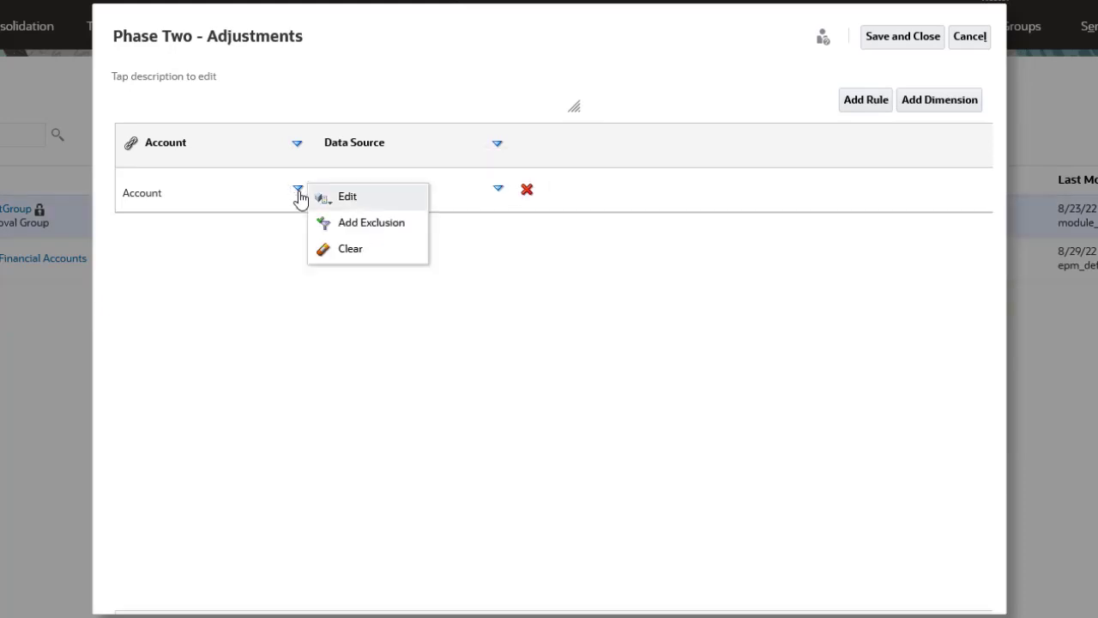
click(356, 235)
click(296, 209)
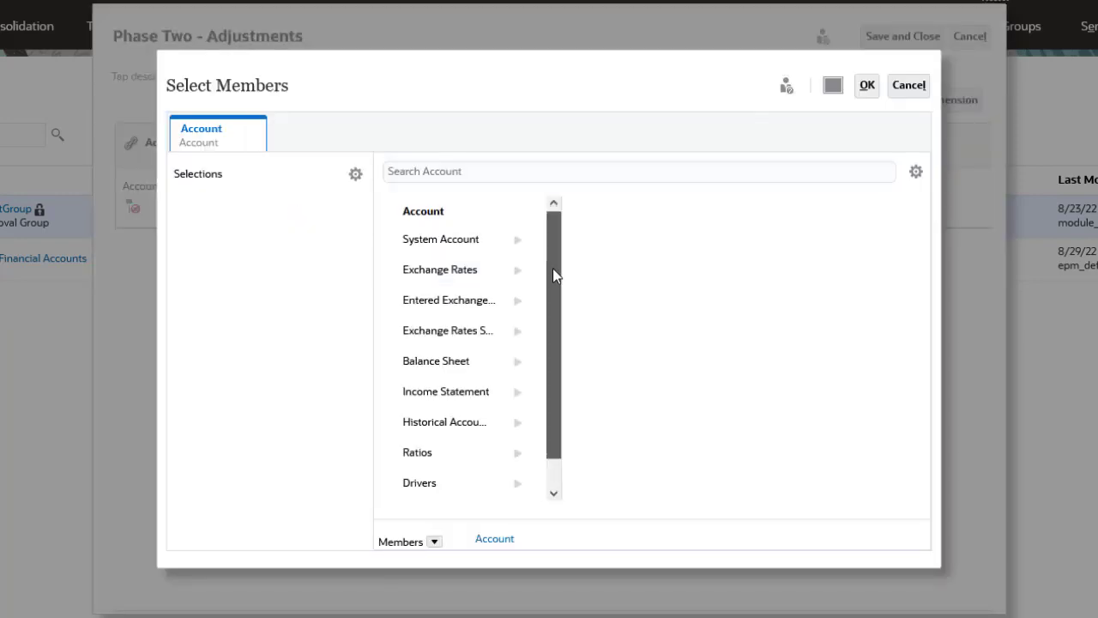
scroll(554, 275, down, 1)
click(494, 485)
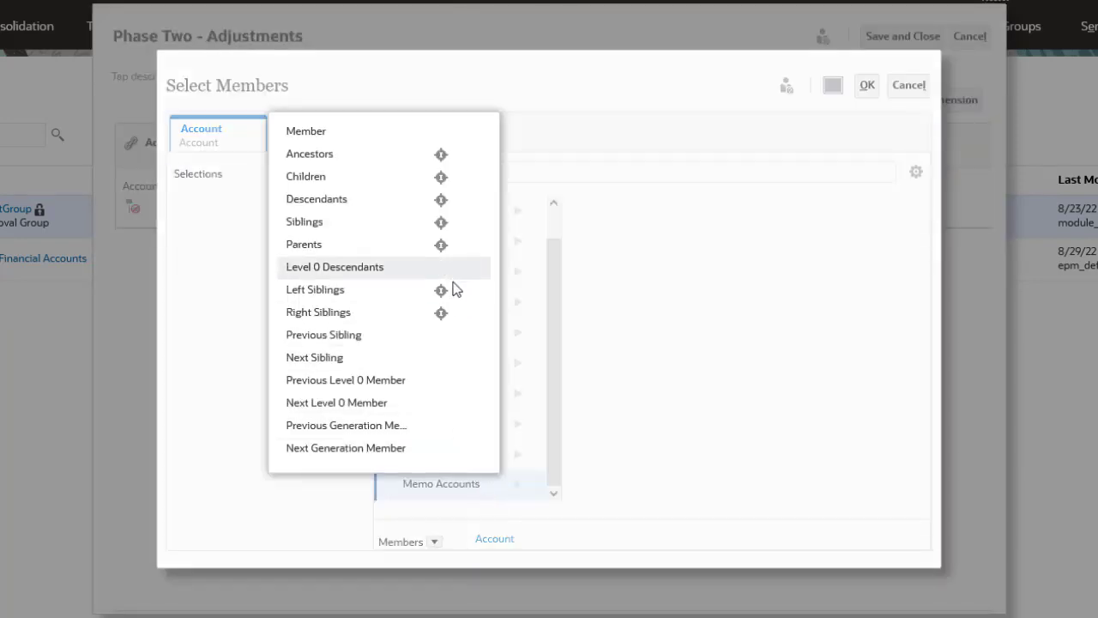
click(441, 199)
click(879, 88)
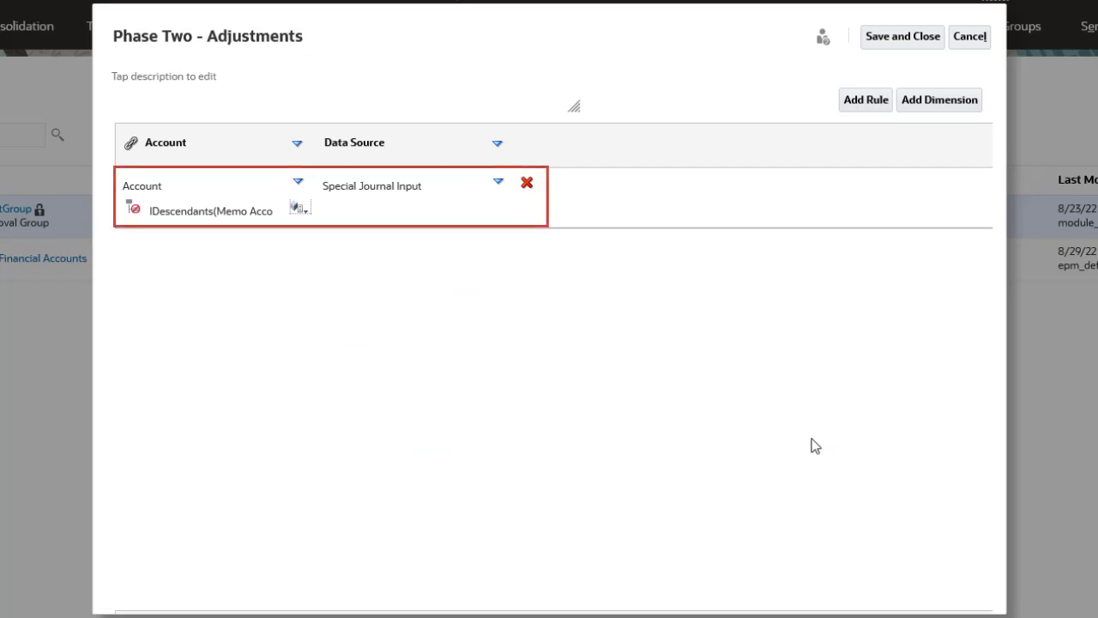
click(903, 36)
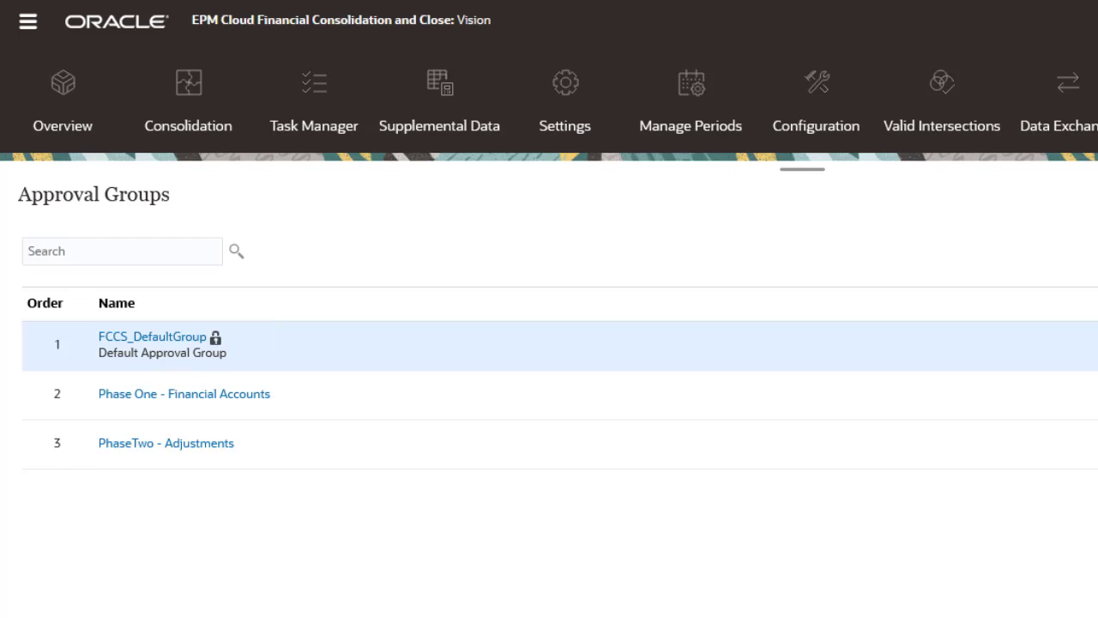
Create the 'Monthly Approvals' hierarchy with Consolidation-Bottom Up template, Approval Group flow and Phase Dependency enabled
click(31, 31)
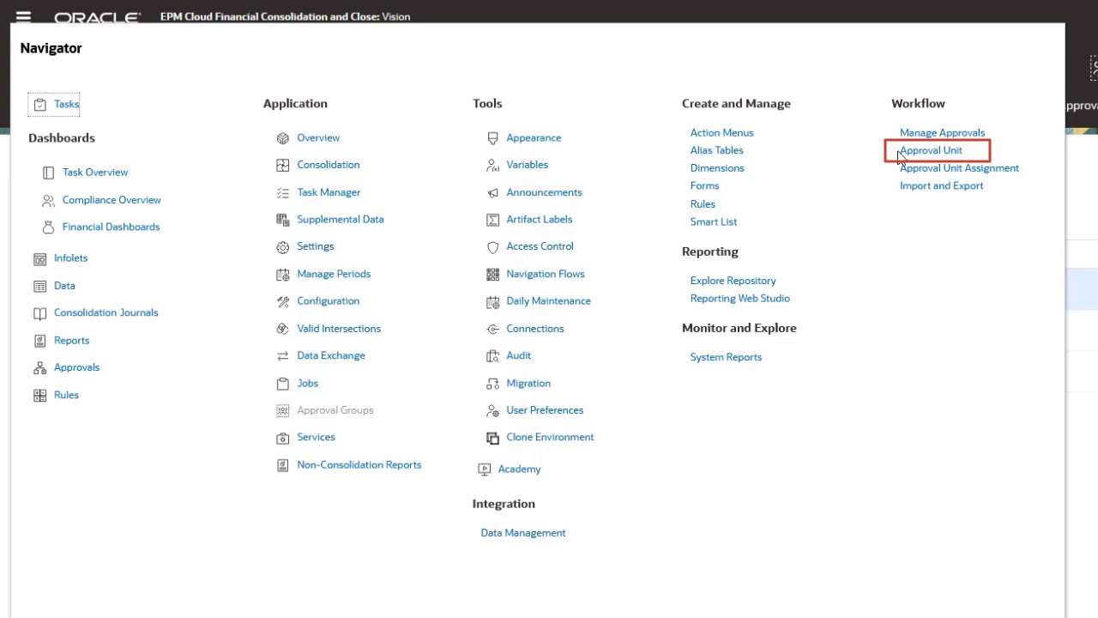
click(909, 157)
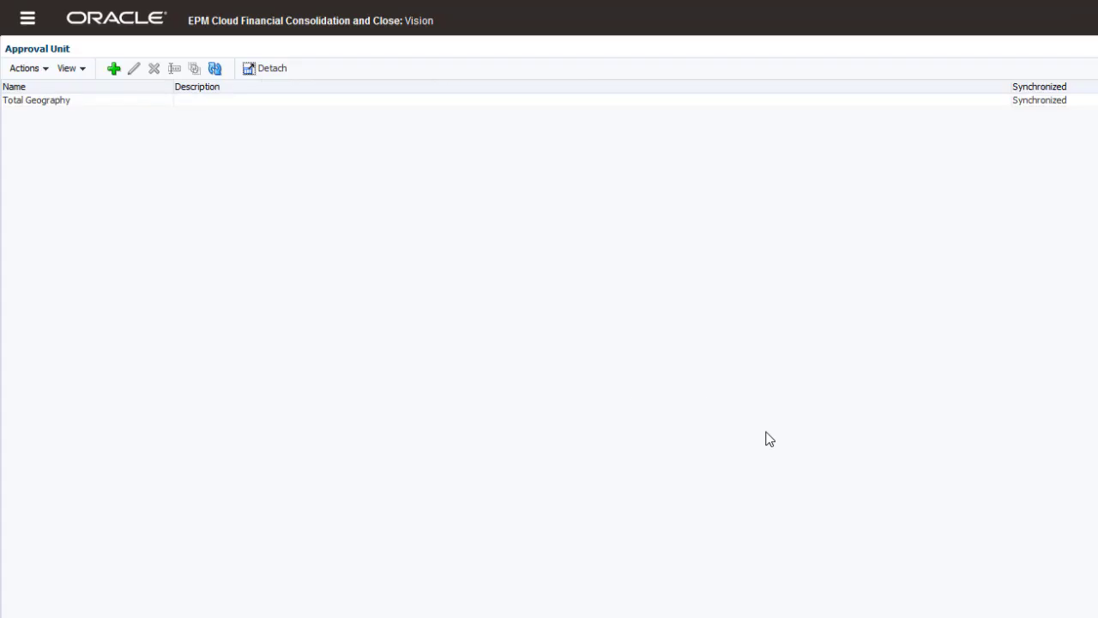
click(113, 68)
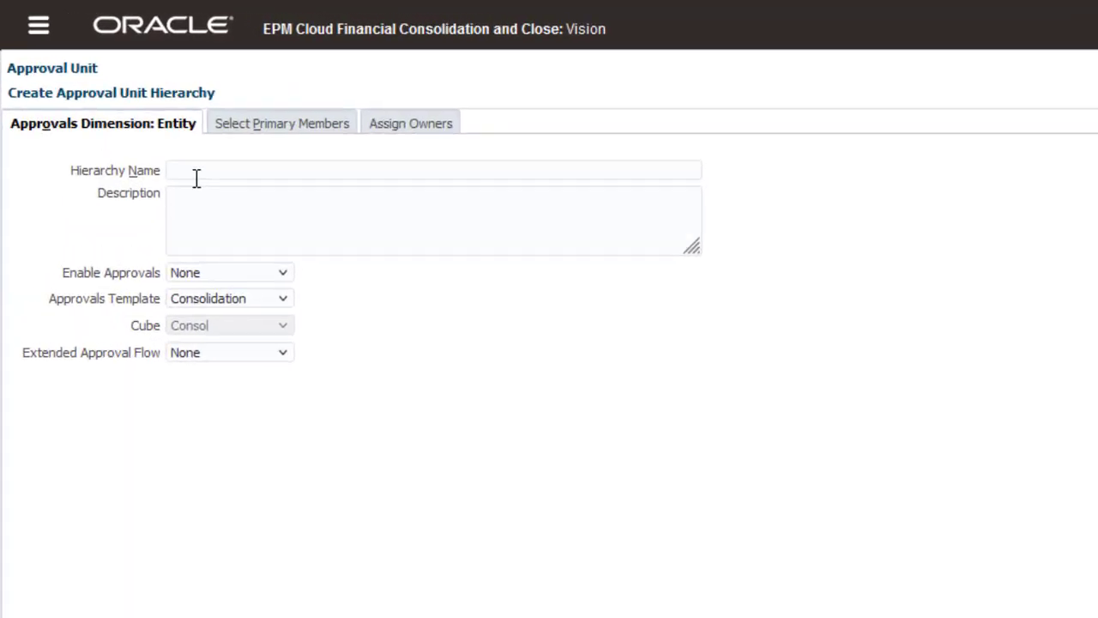
click(196, 171)
text(Monthly App)
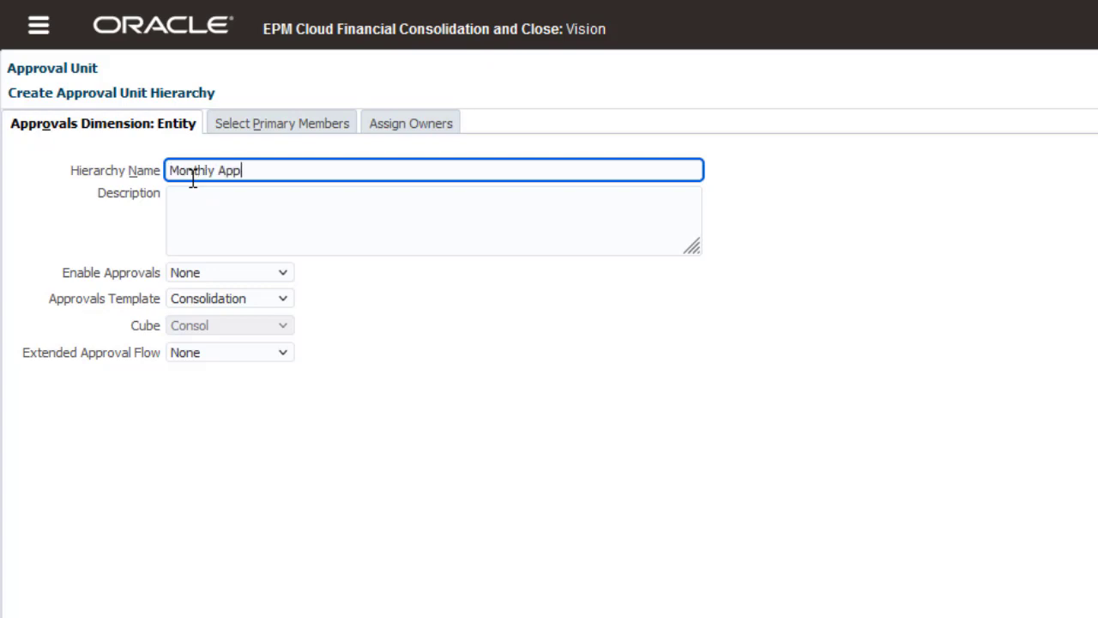
text(rovals)
click(285, 303)
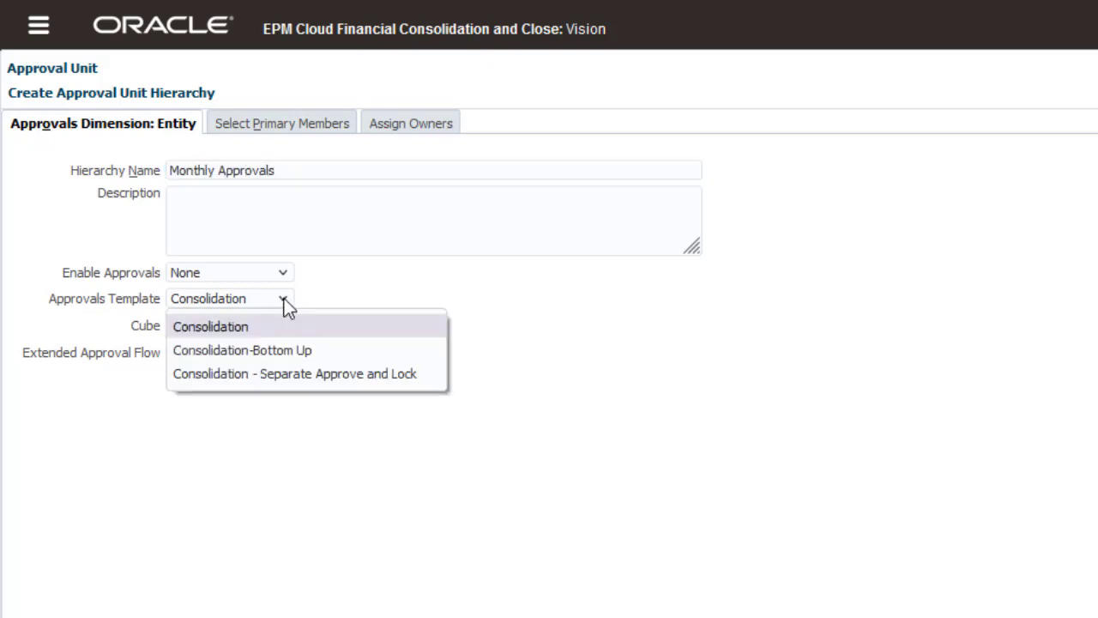
click(287, 350)
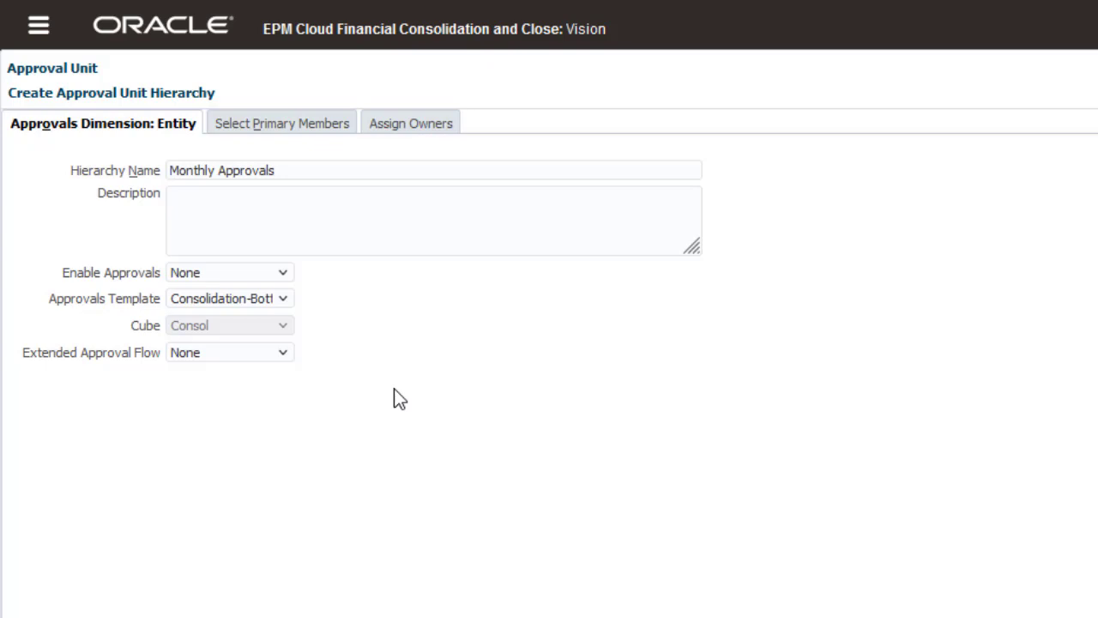
click(285, 354)
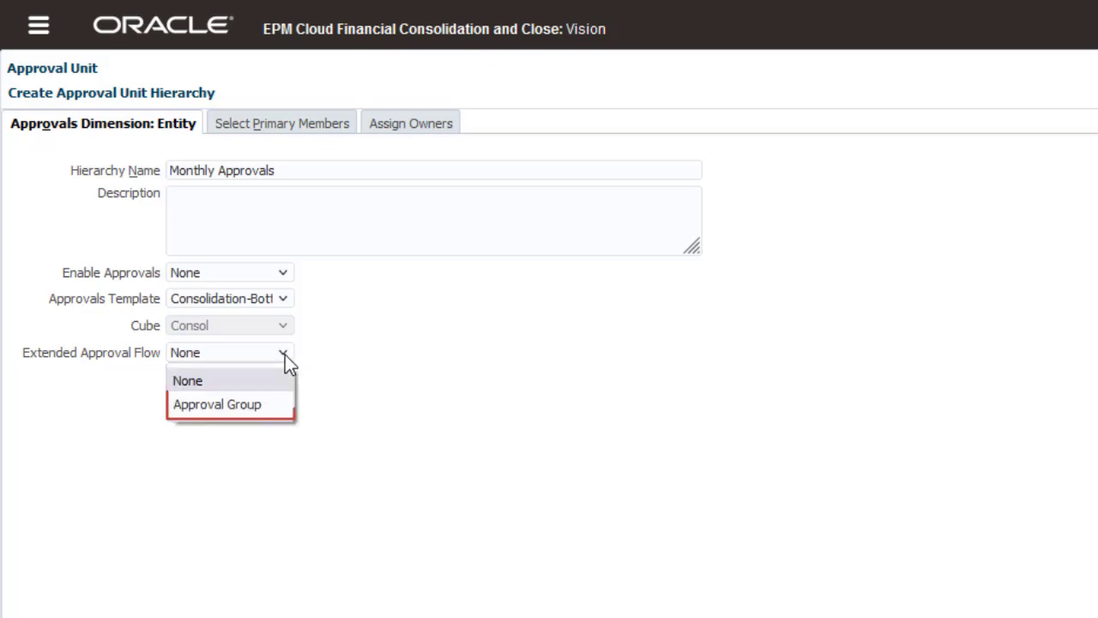
click(253, 408)
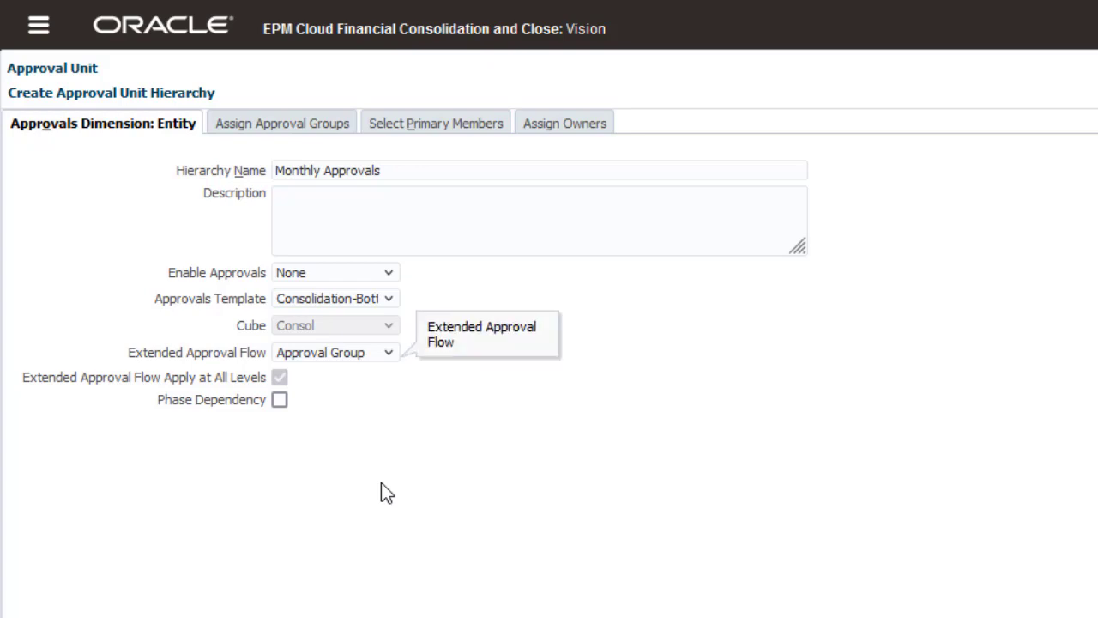
click(280, 399)
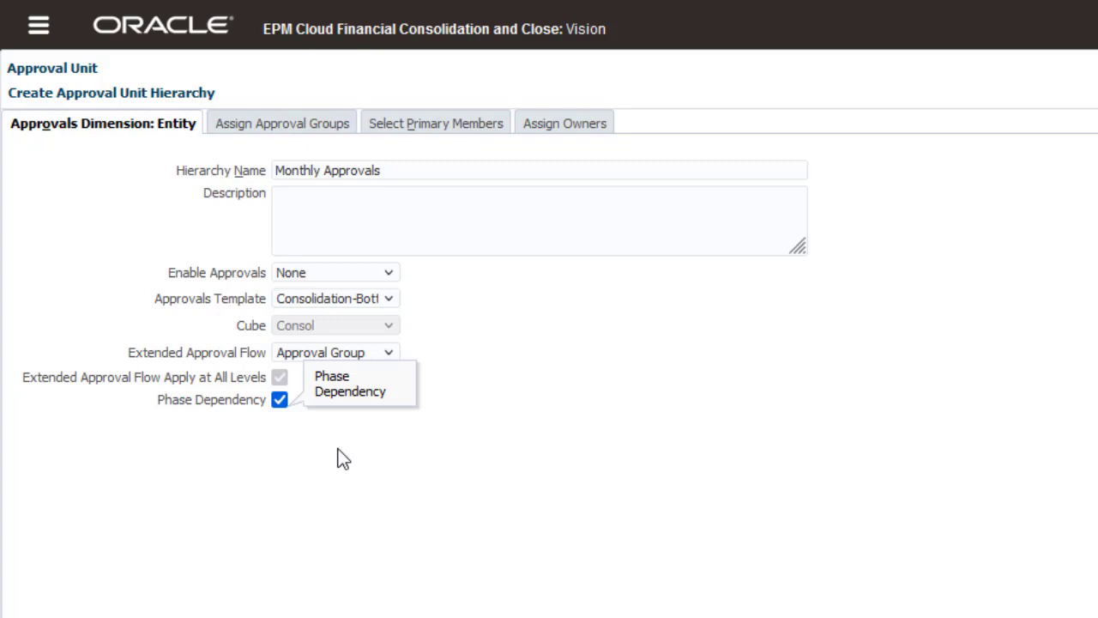
click(302, 125)
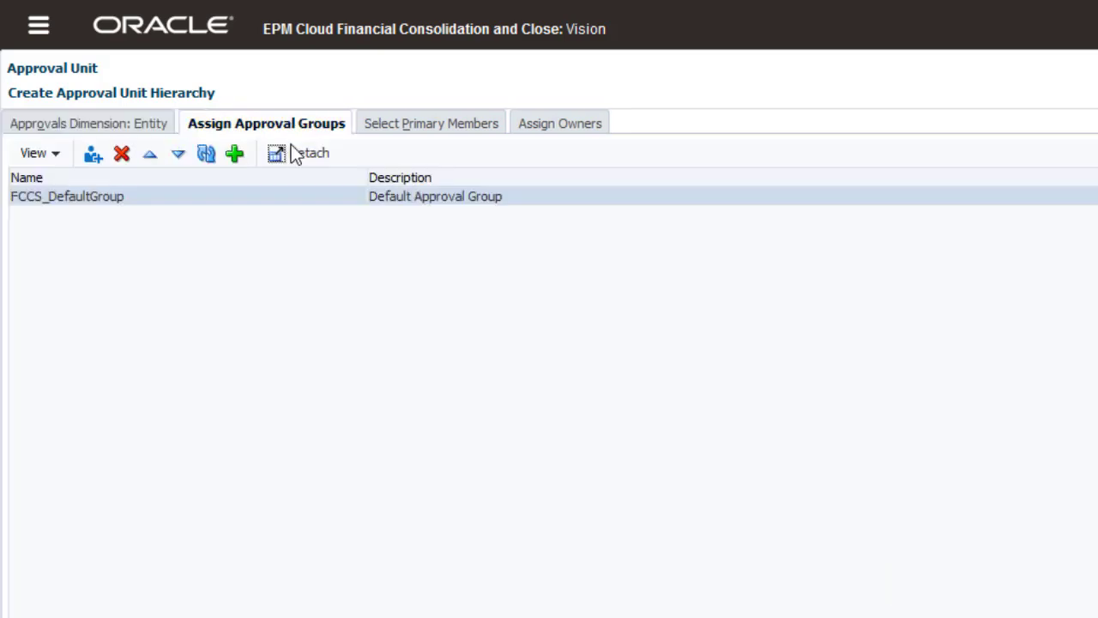
Add Phase One - Financial Accounts and PhaseTwo - Adjustments to the hierarchy's approval groups
click(96, 159)
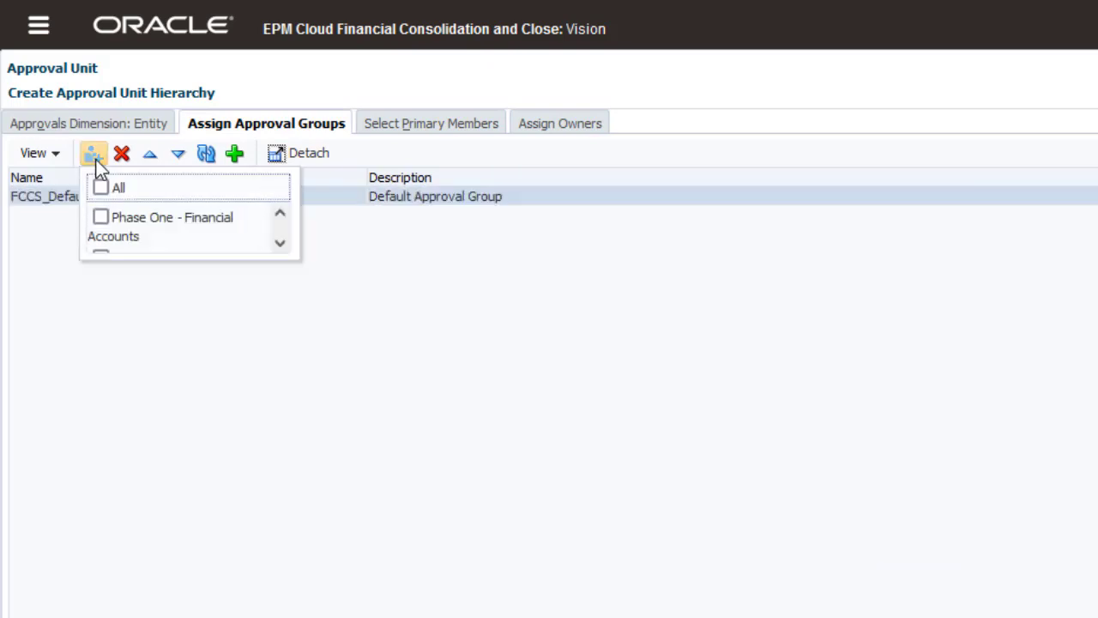
click(100, 216)
click(279, 242)
click(138, 245)
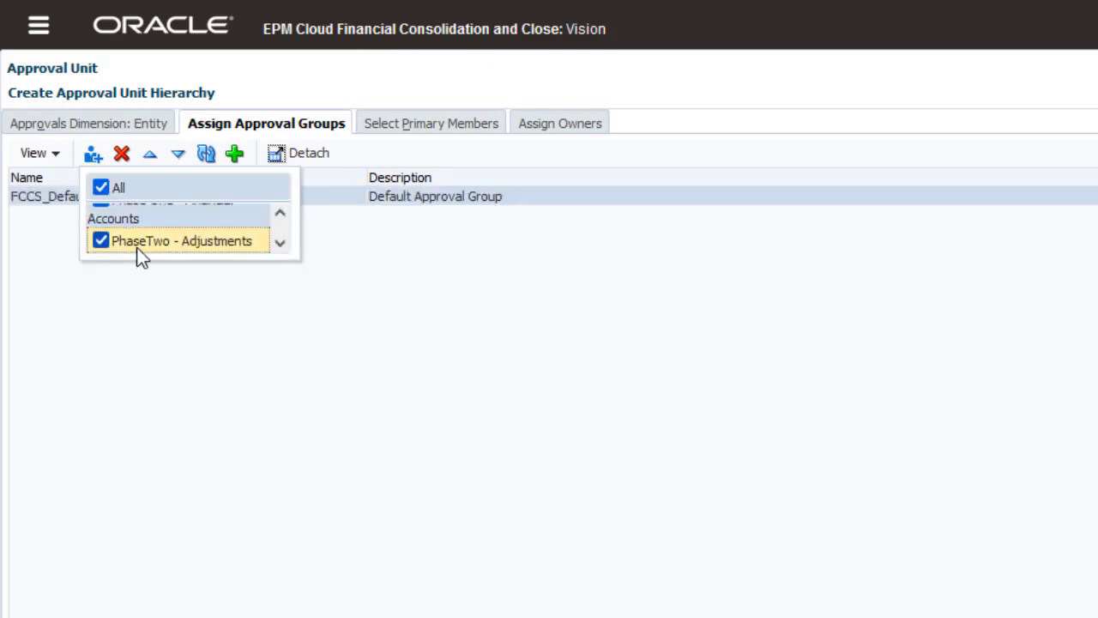
click(174, 302)
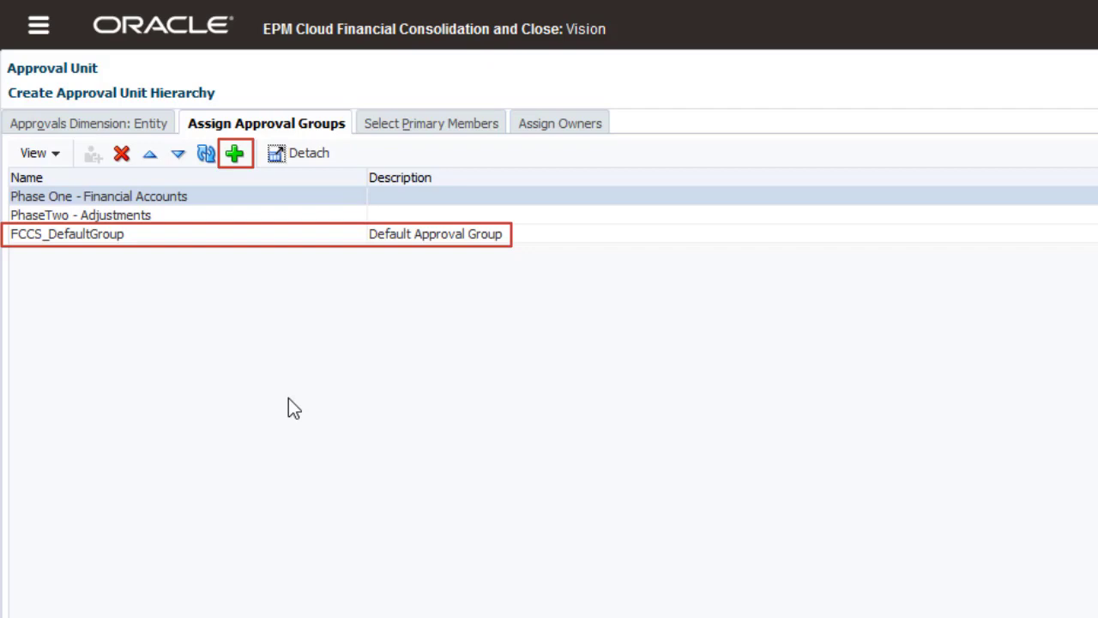
Enable NA and its North, South, East and West entities as primary members under FCCS_Total Geography
click(412, 129)
click(87, 209)
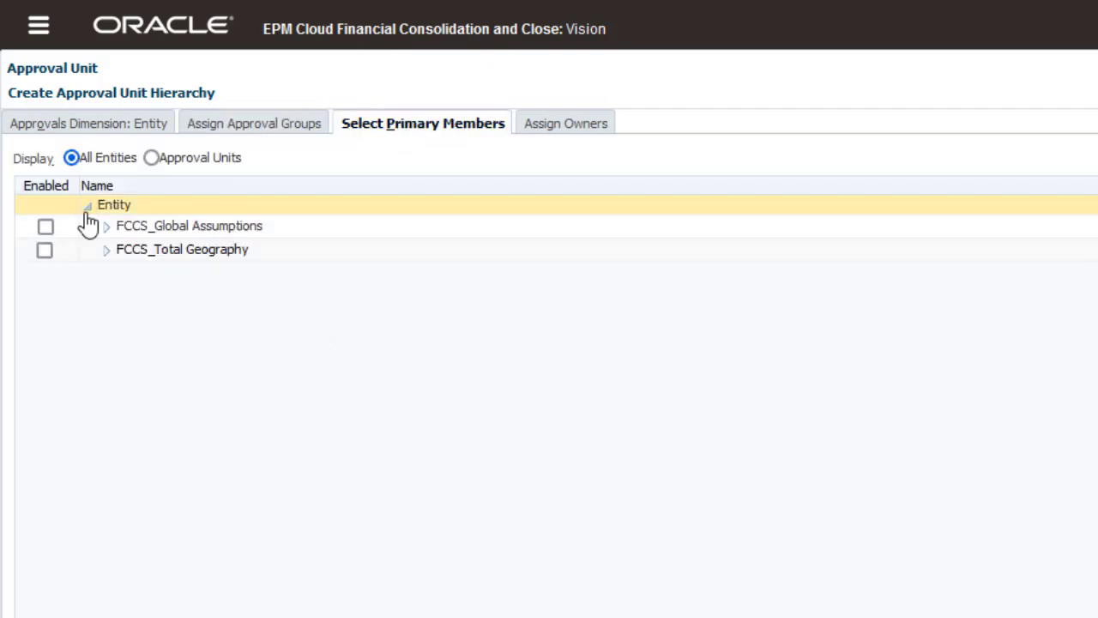
click(106, 250)
click(123, 276)
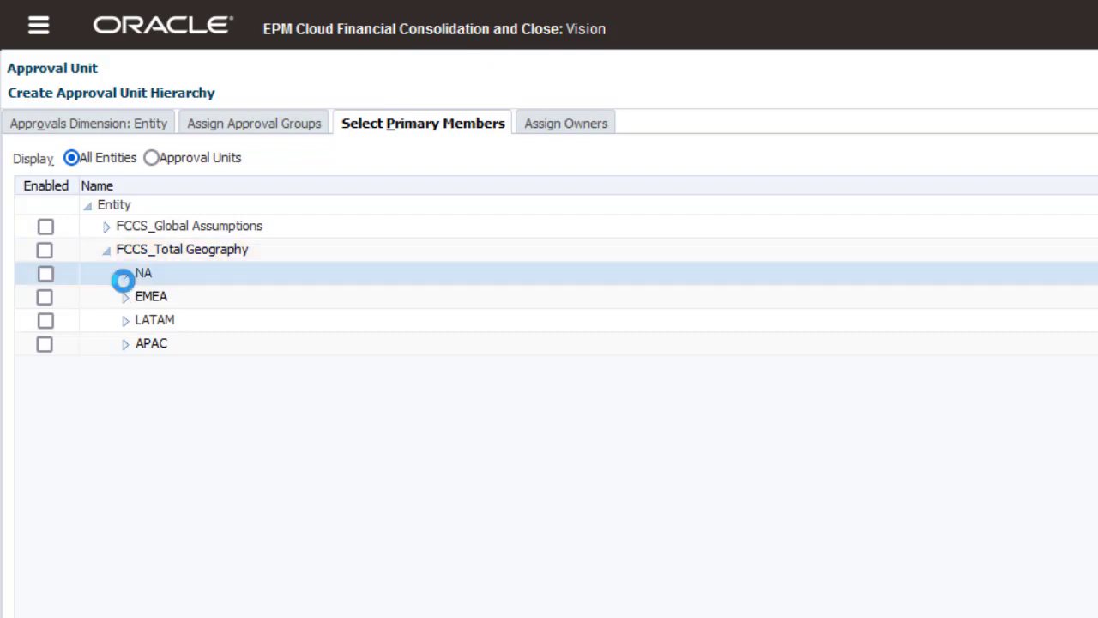
click(45, 273)
click(45, 297)
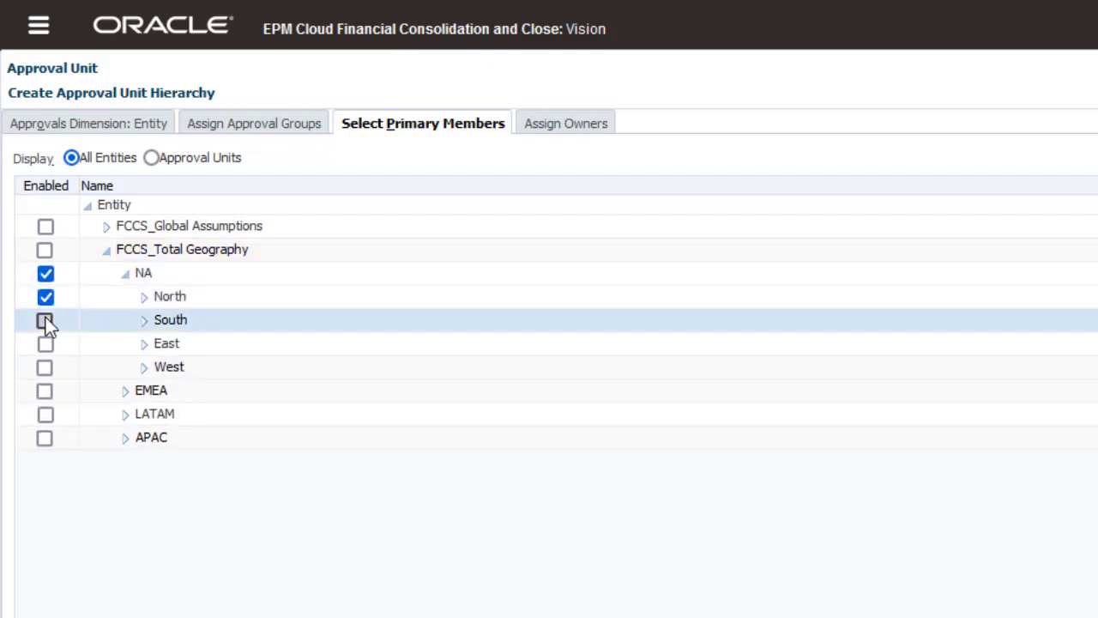
click(46, 320)
click(45, 343)
click(45, 368)
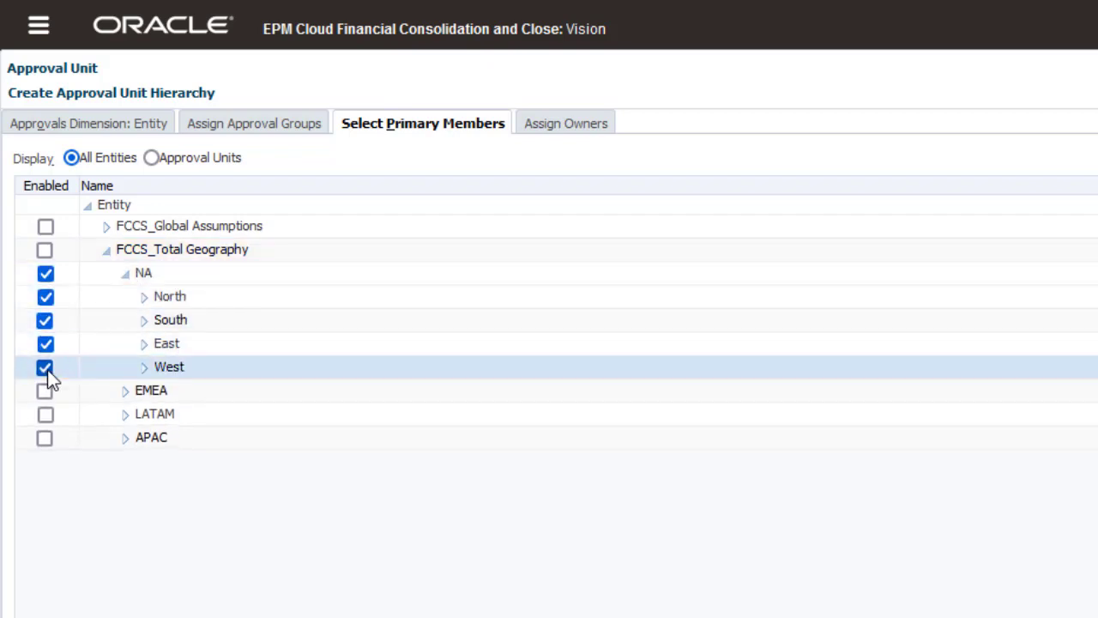
On Assign Owners, expand Phase One, PhaseTwo and FCCS_DefaultGroup to list their regional entities
click(563, 126)
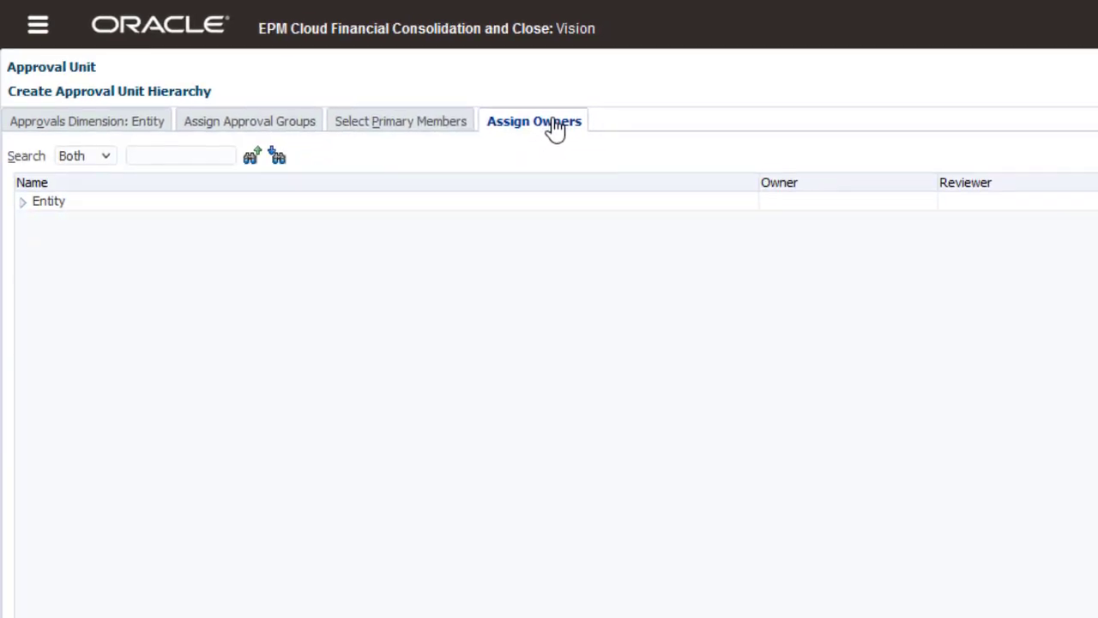
click(22, 198)
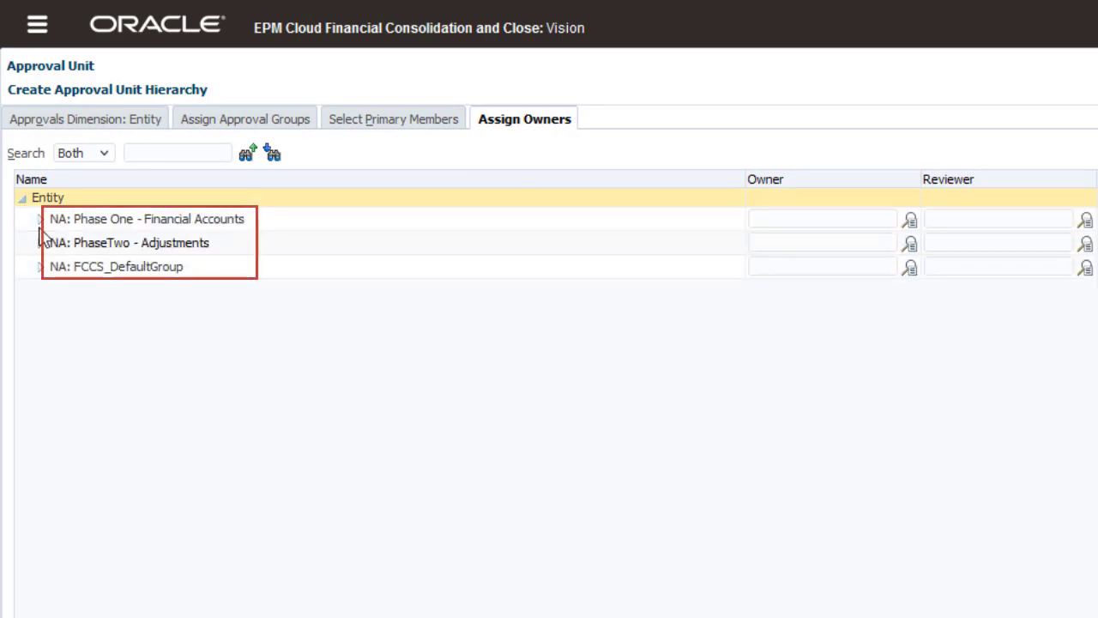
click(40, 220)
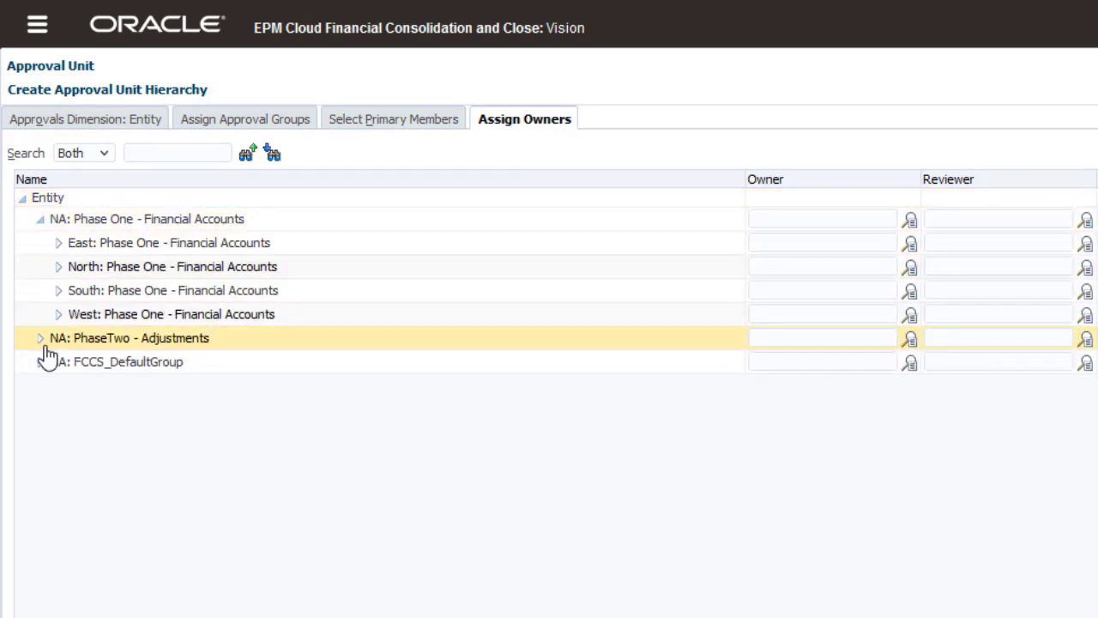
click(40, 339)
click(39, 457)
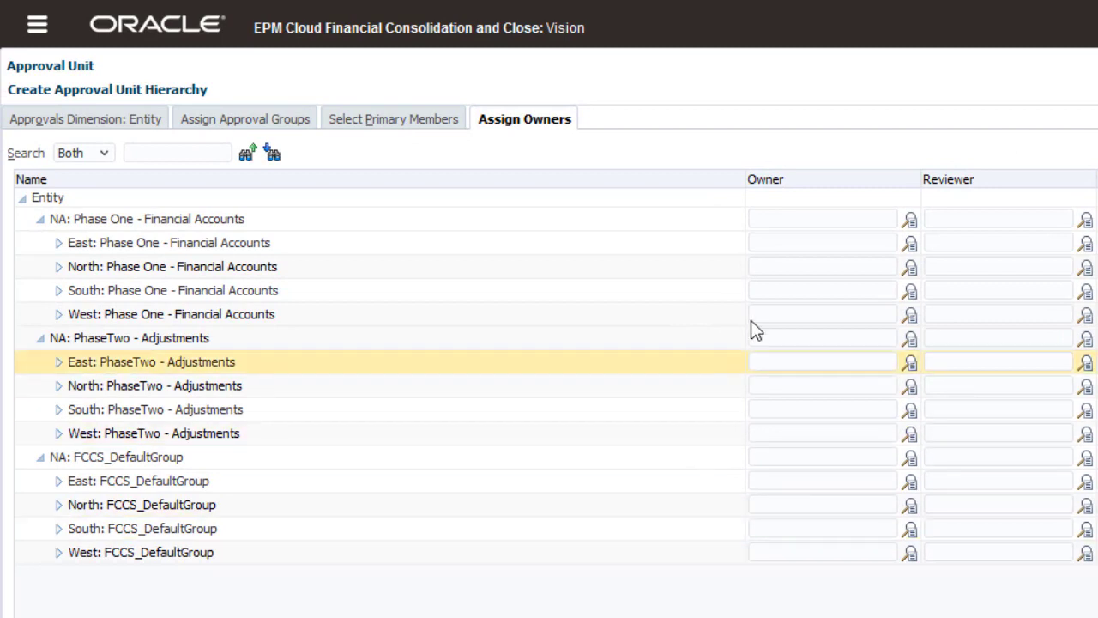
Enter the Phase One group's owner and turn off copying owners to matching group members
click(773, 220)
text(Ar)
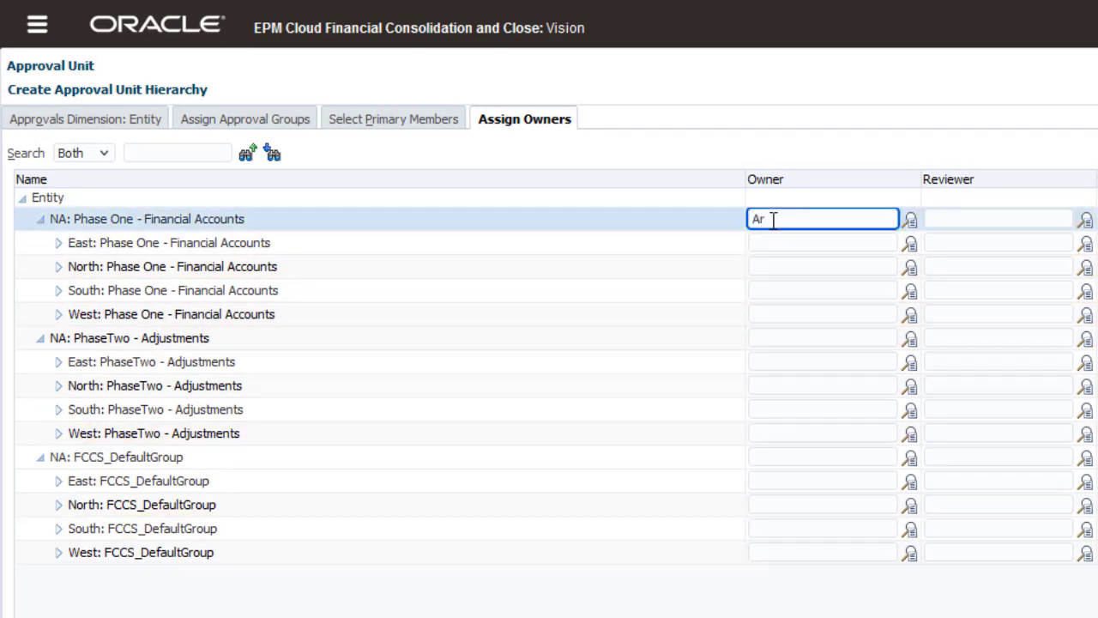
text(una)
key(Down)
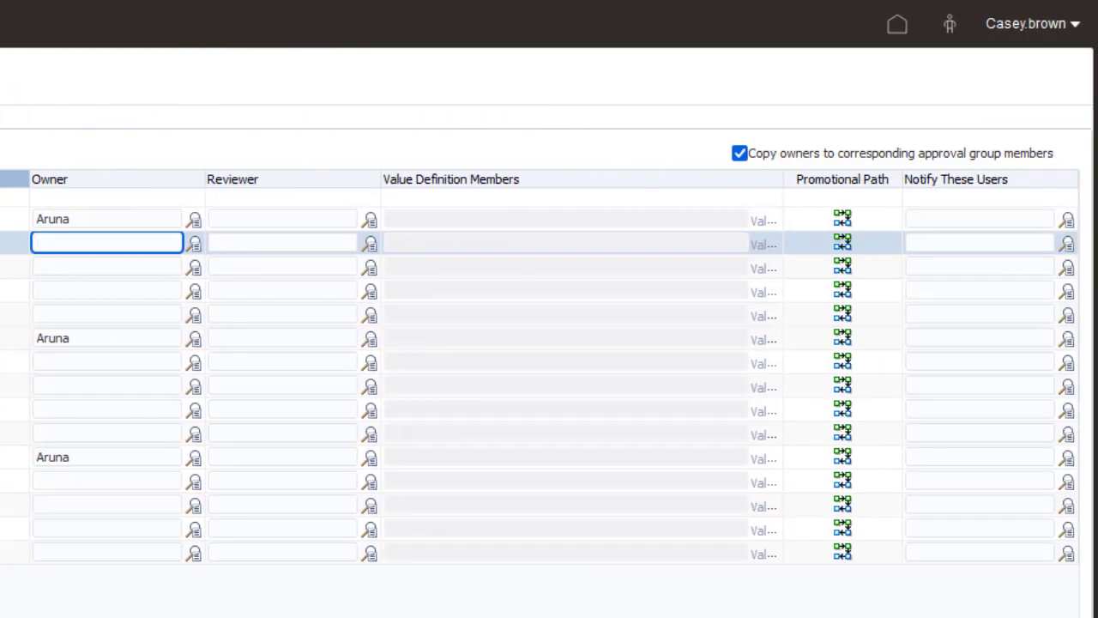
click(739, 154)
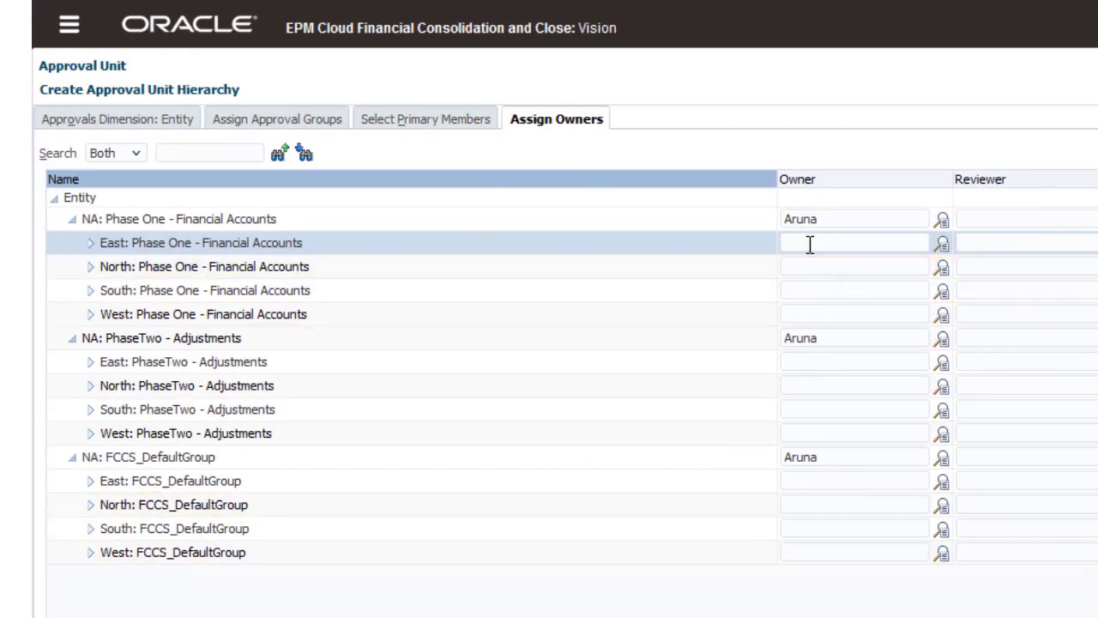
Assign the same owner user to each Phase One region: East, North, South and West
click(810, 243)
text(Barry)
key(Return)
click(816, 245)
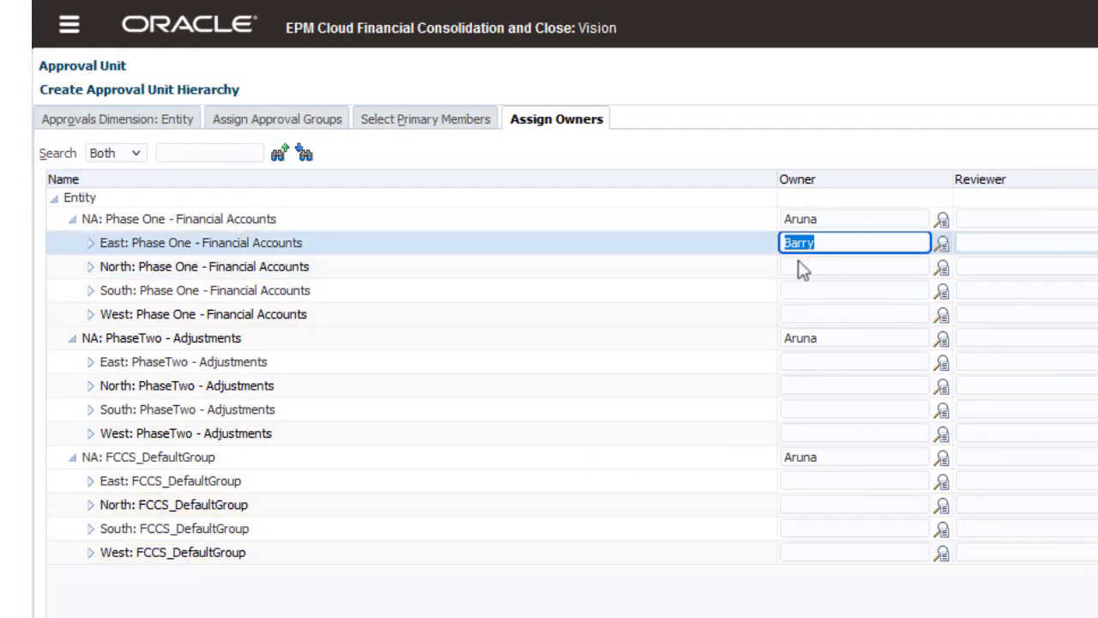
click(798, 266)
text(Barry)
click(806, 290)
text(Barry)
click(806, 314)
text(Barry)
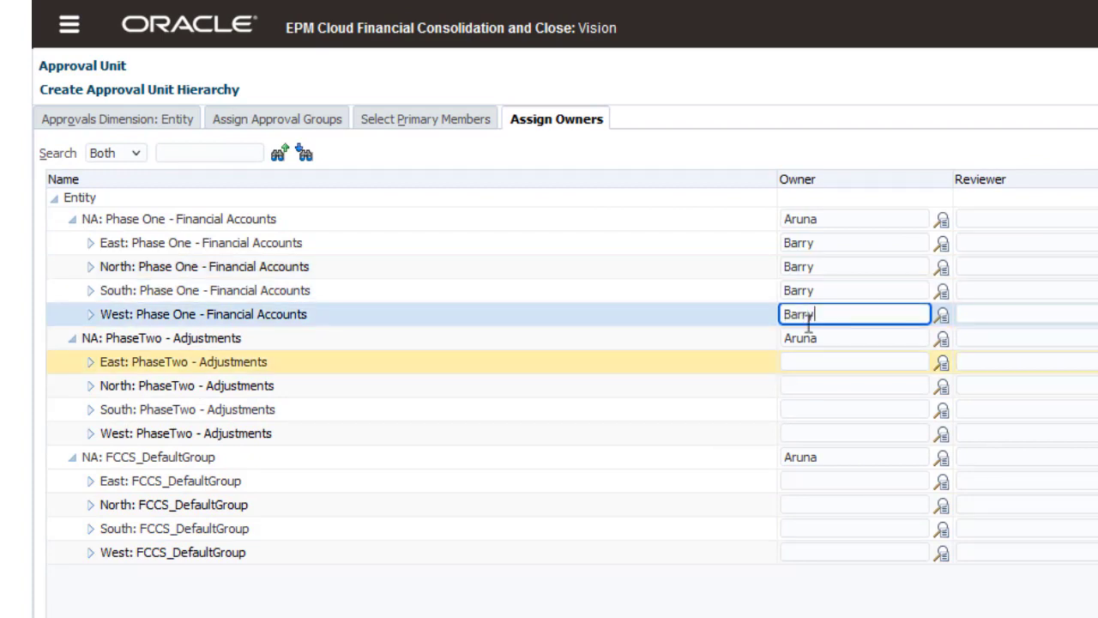
Give all PhaseTwo regions one owner user, then save the Monthly Approvals hierarchy
click(811, 362)
text(Carol)
double_click(819, 363)
key(ctrl+c)
click(792, 386)
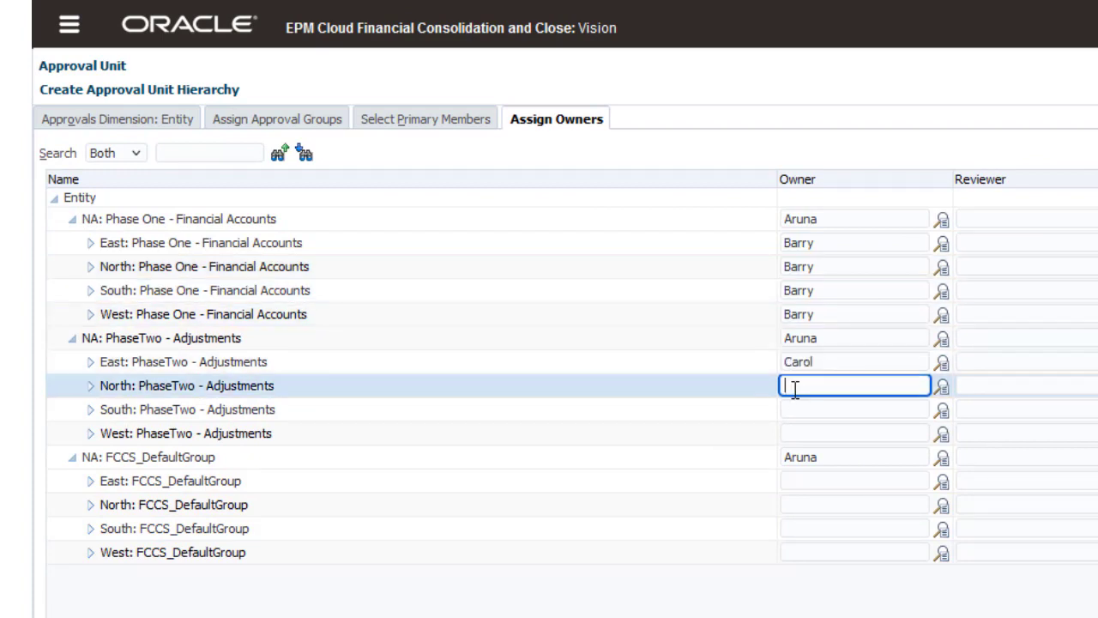
key(ctrl+v)
click(805, 410)
key(ctrl+v)
click(805, 433)
key(ctrl+v)
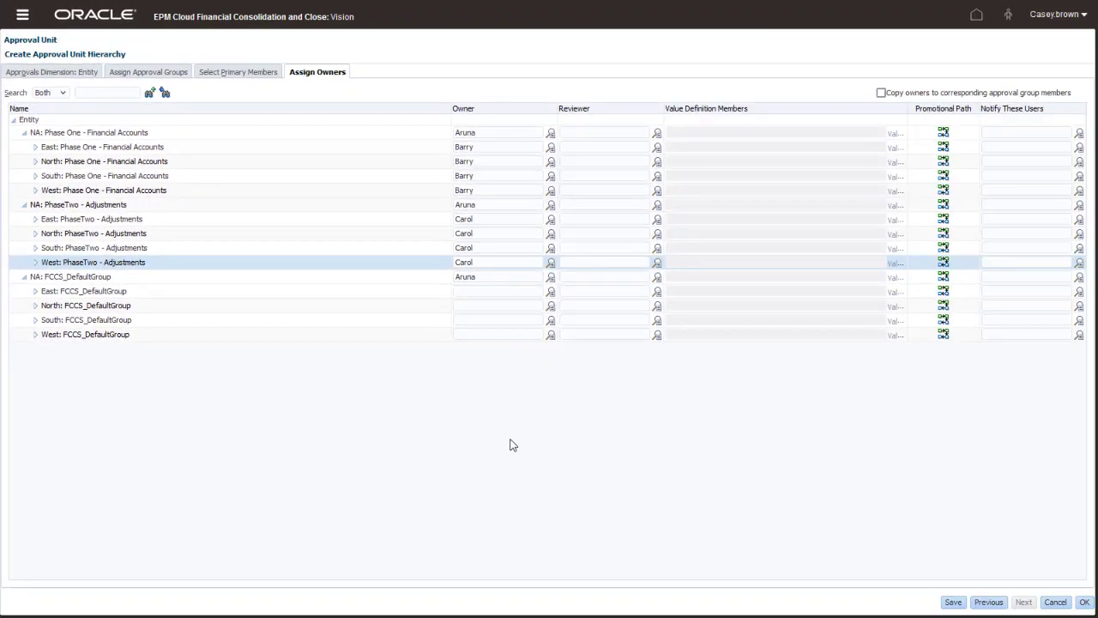
click(953, 601)
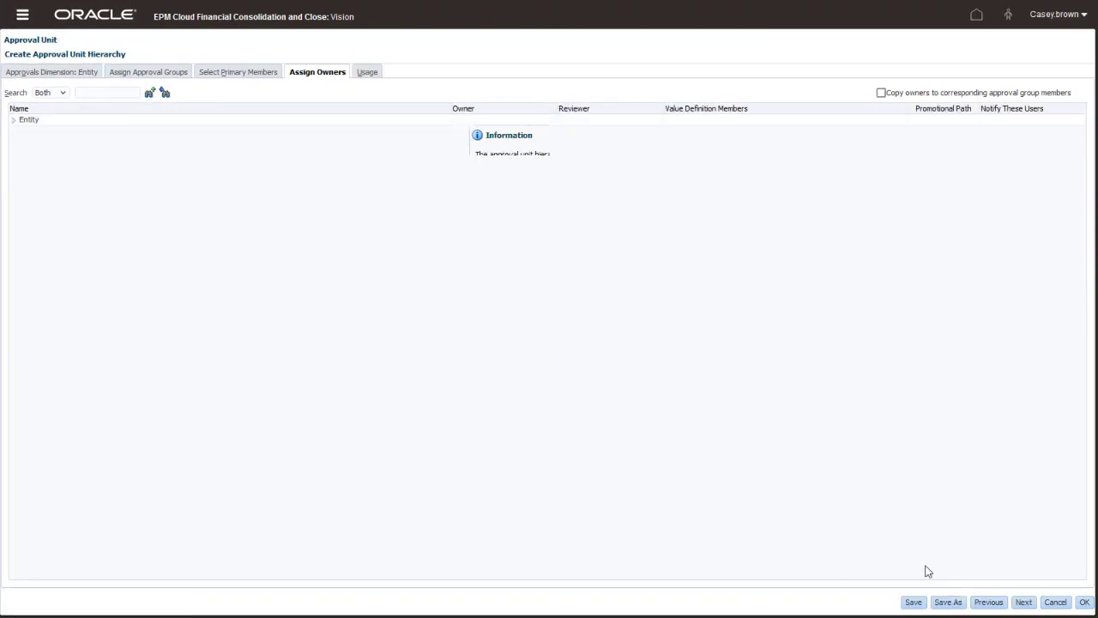
click(607, 173)
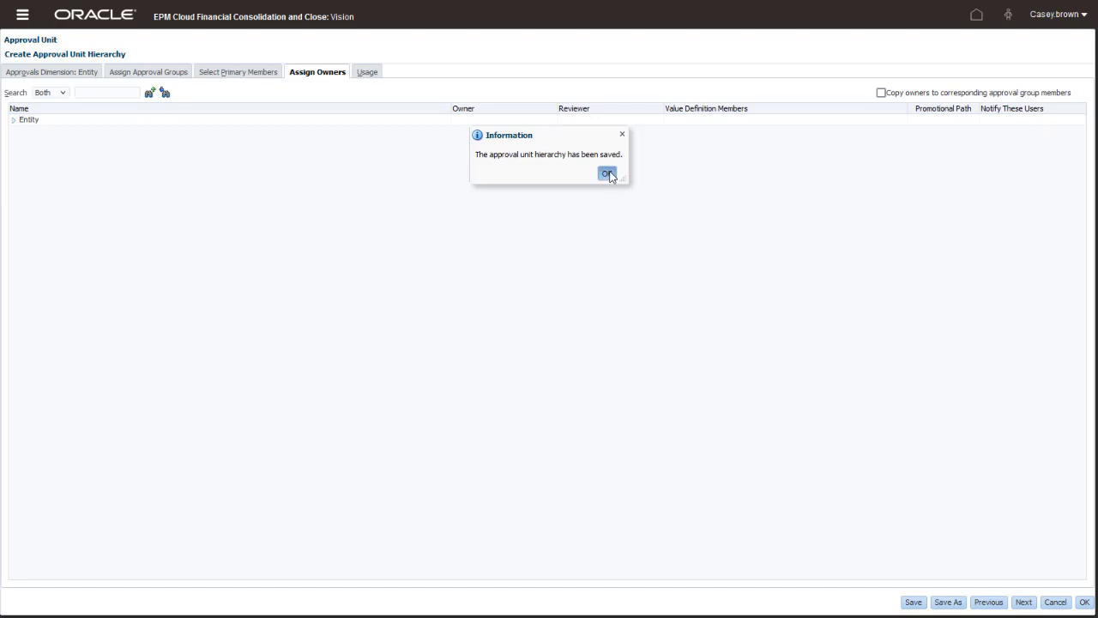
click(1085, 602)
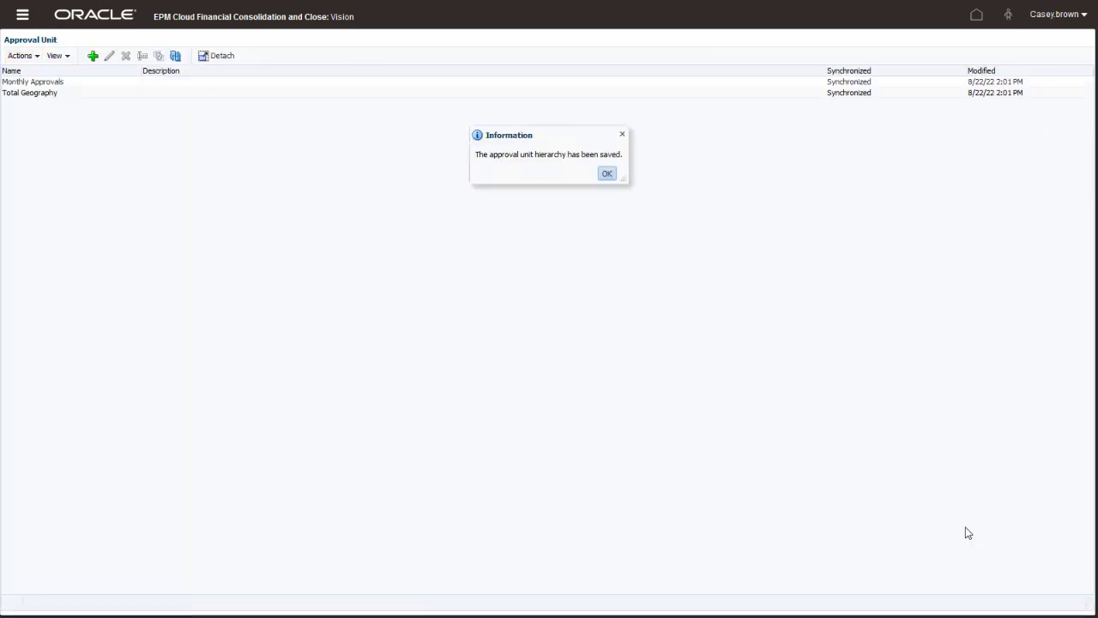
Add a new assignment row under Monthly Approvals in Approval Unit Assignment
click(608, 174)
click(23, 15)
click(351, 102)
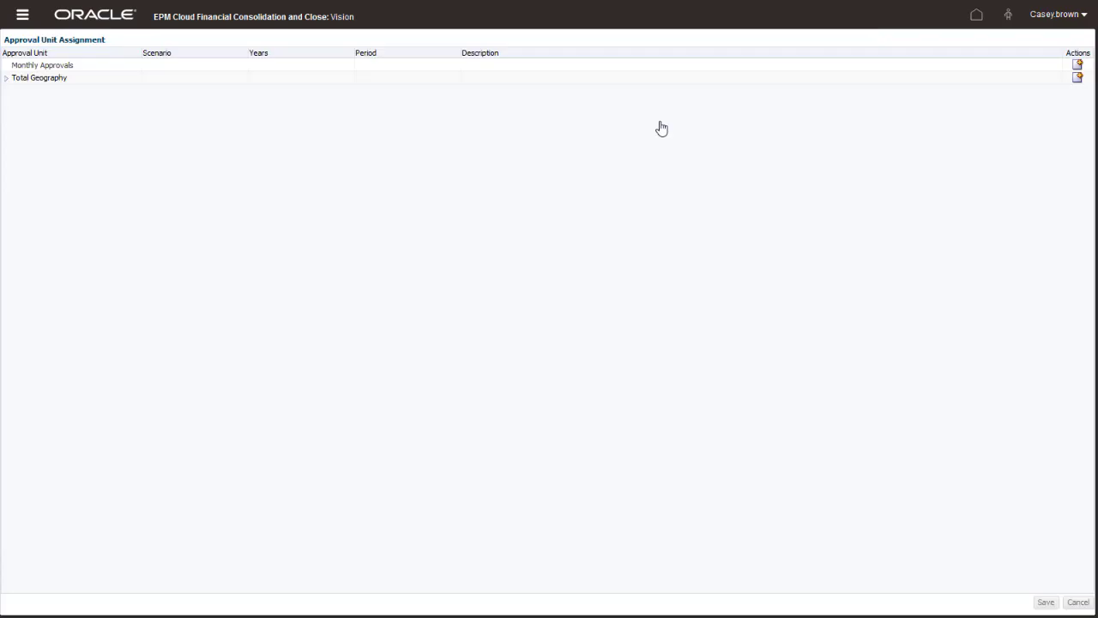
click(1078, 65)
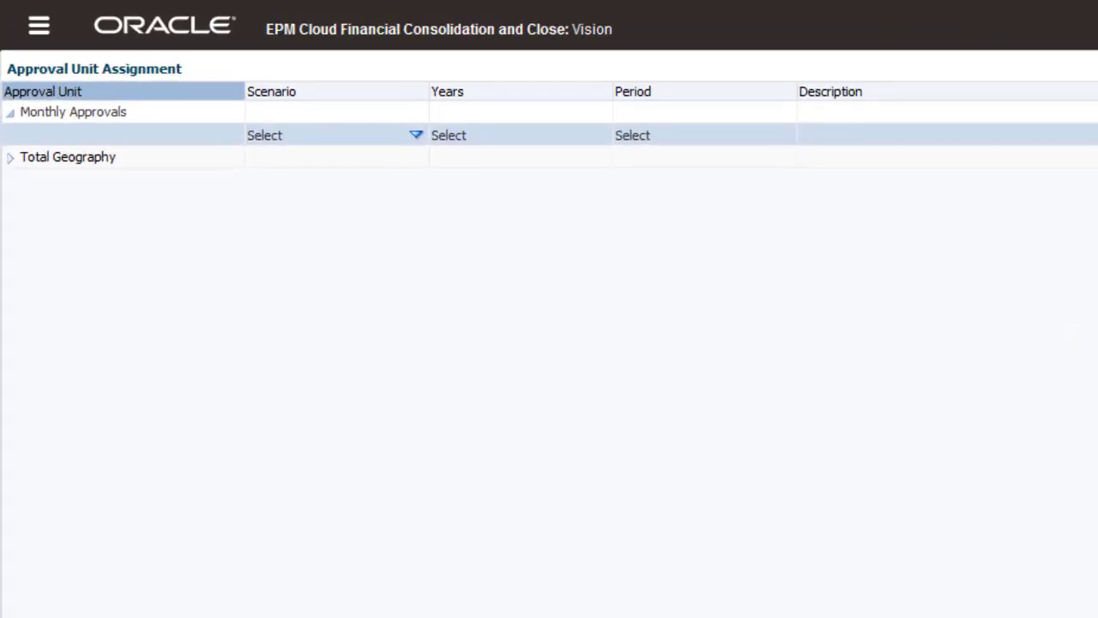
Set the assignment to scenario Actual, year FY22, period Jan, and save it
click(415, 134)
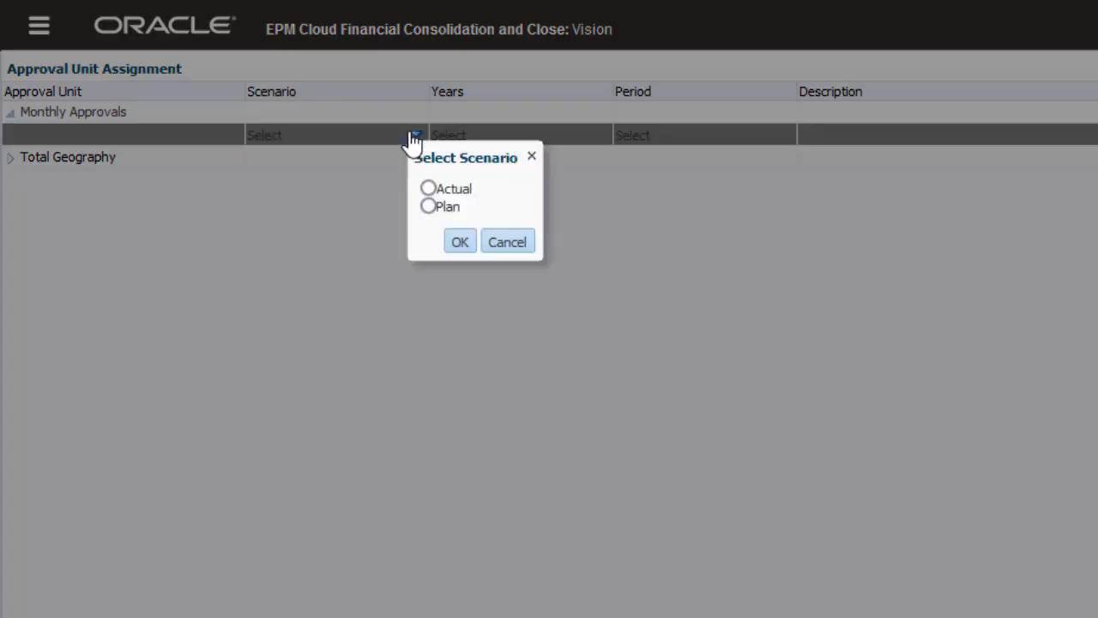
click(429, 186)
click(468, 244)
click(600, 135)
click(613, 268)
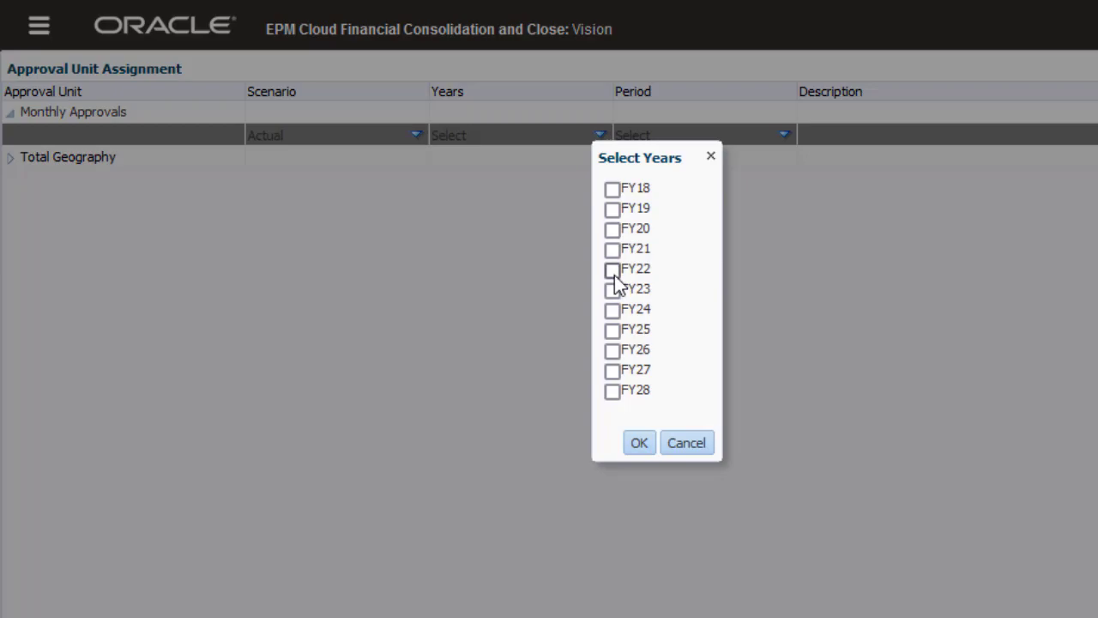
click(638, 444)
click(785, 135)
click(797, 190)
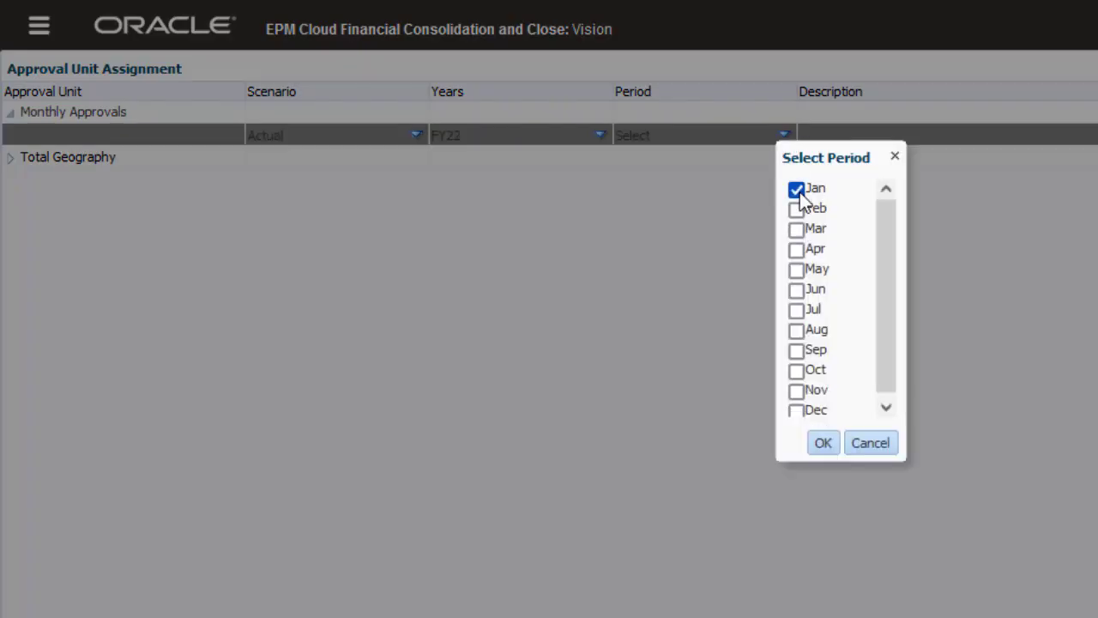
click(826, 444)
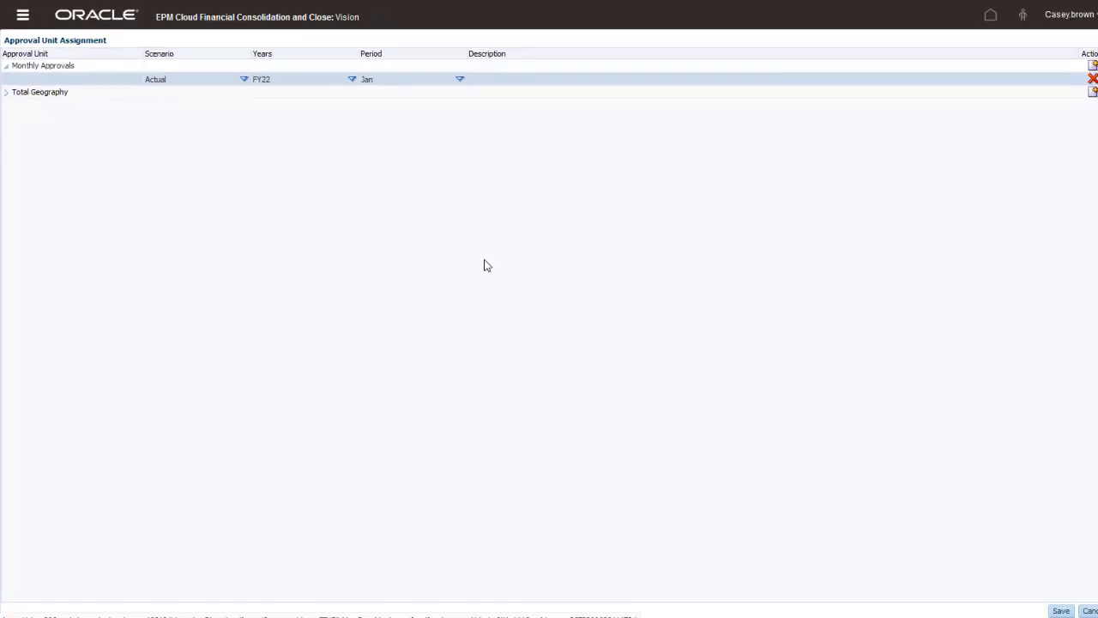
click(1045, 604)
click(664, 177)
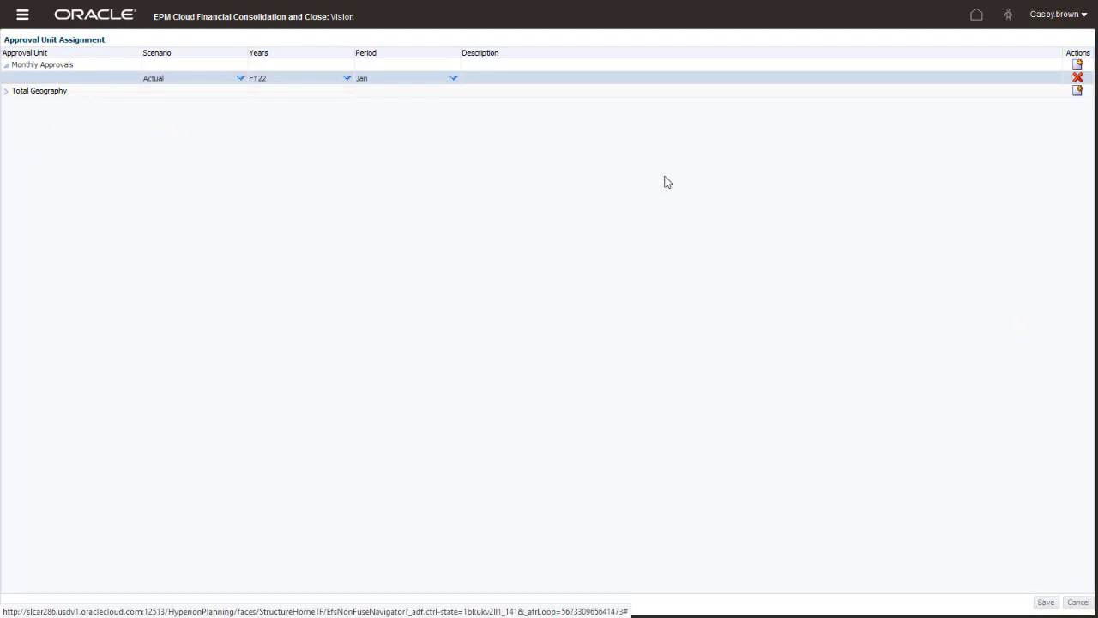
In Manage Approvals tree view, expand Monthly Approvals, Phase One, PhaseTwo and FCCS_DefaultGroup
click(23, 17)
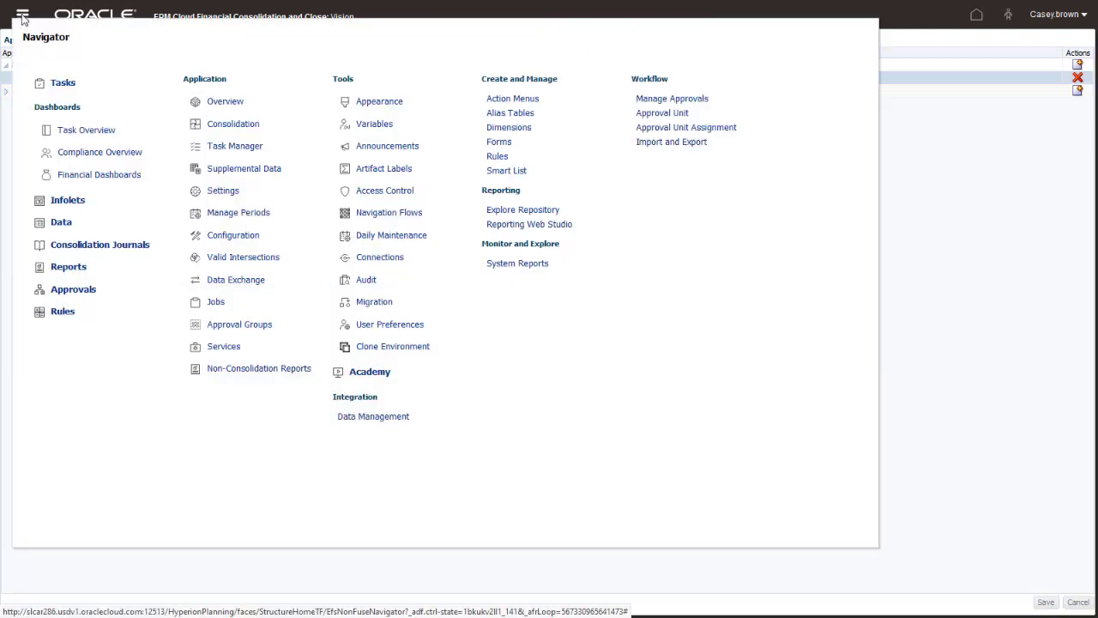
click(662, 101)
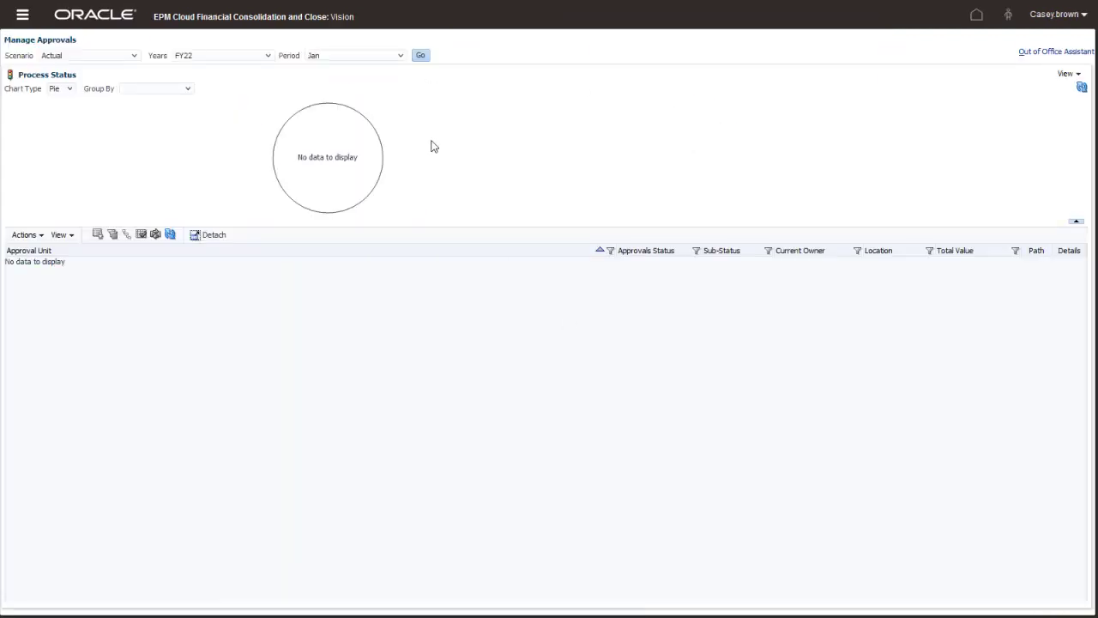
click(1064, 75)
click(1042, 103)
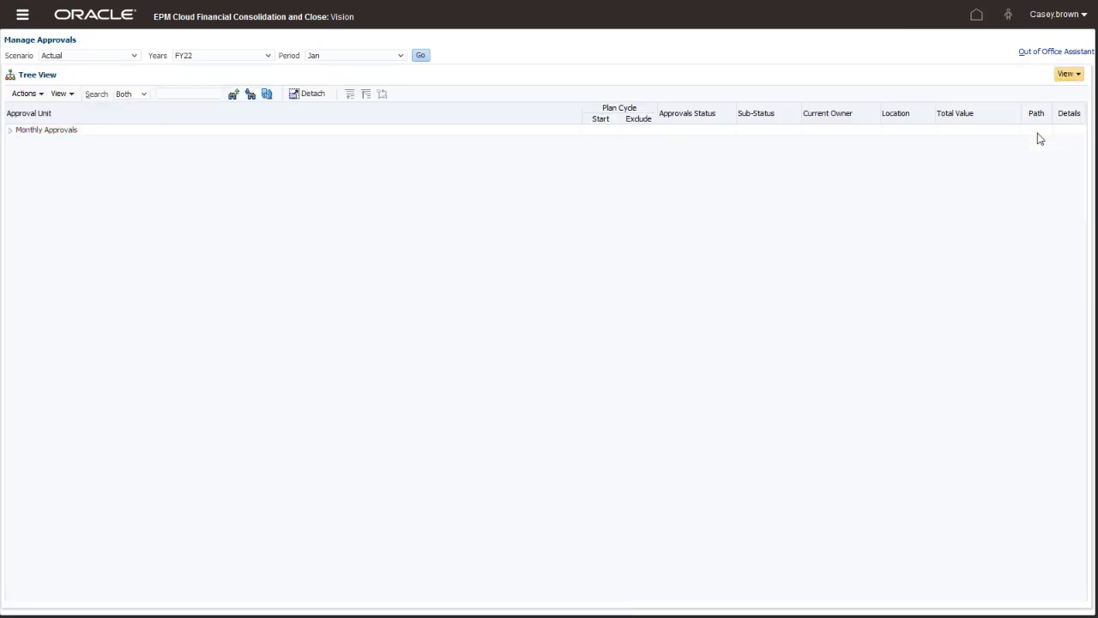
click(10, 129)
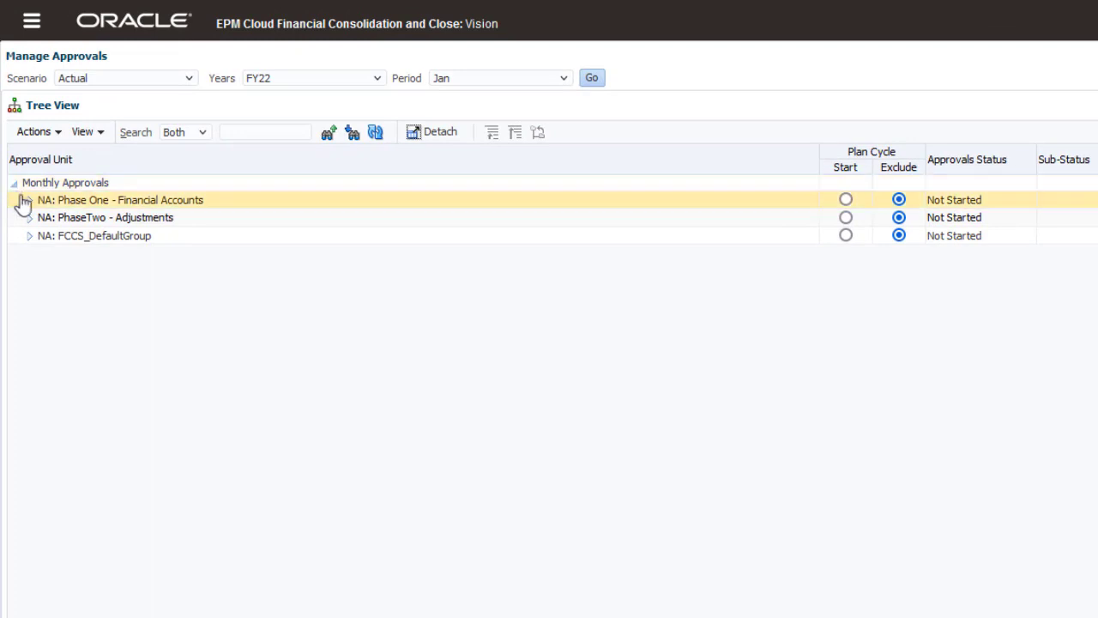
click(29, 201)
click(30, 290)
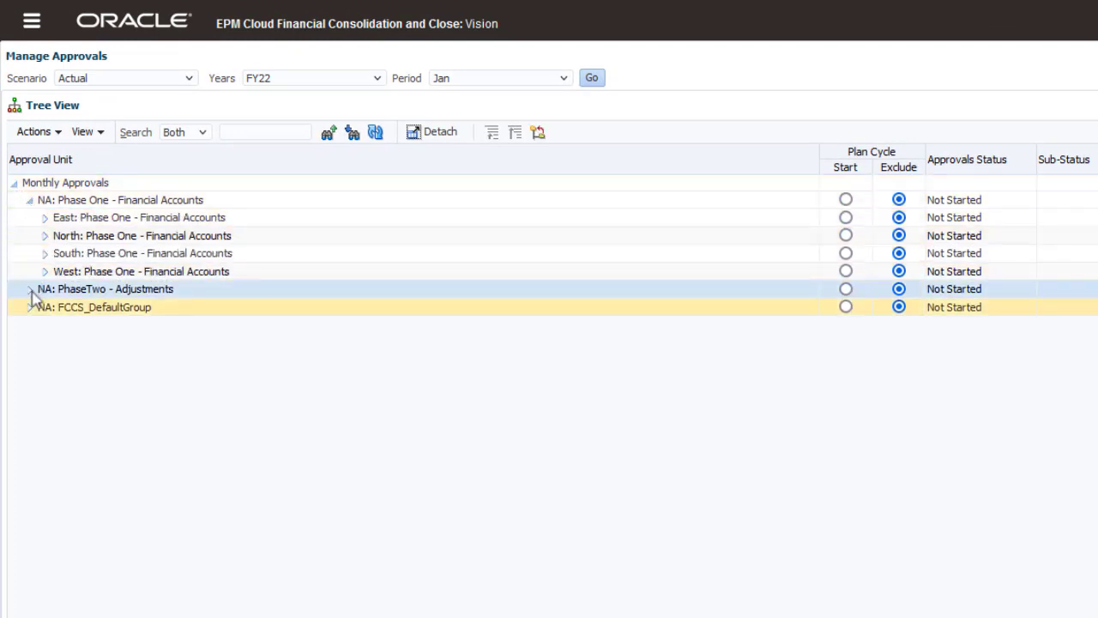
click(29, 379)
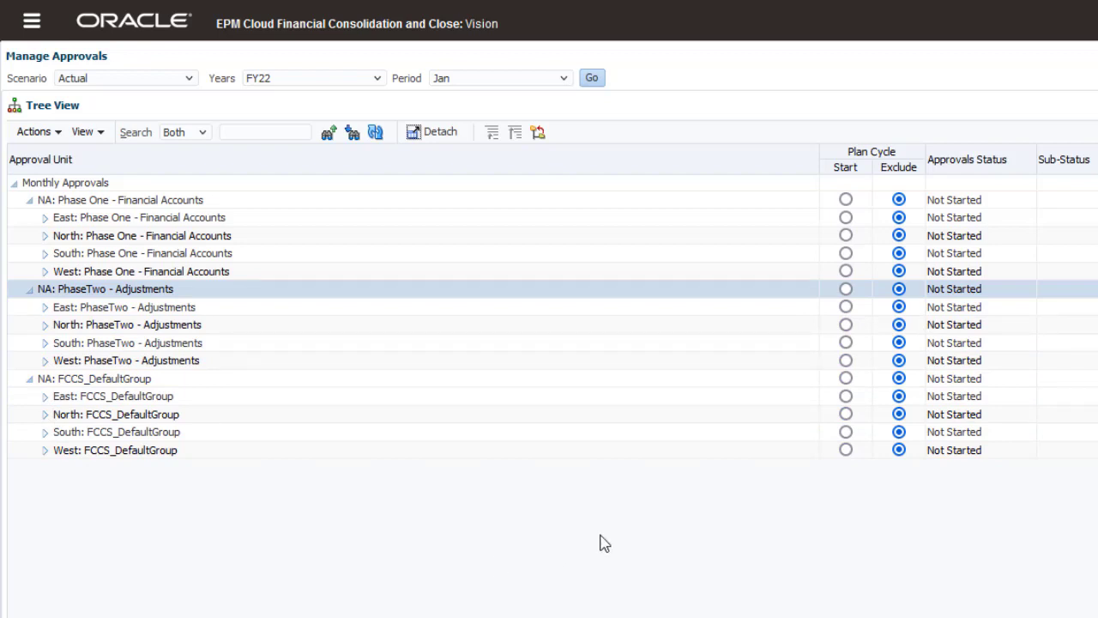
Start the NA: Phase One - Financial Accounts approval group and acknowledge the message
click(846, 200)
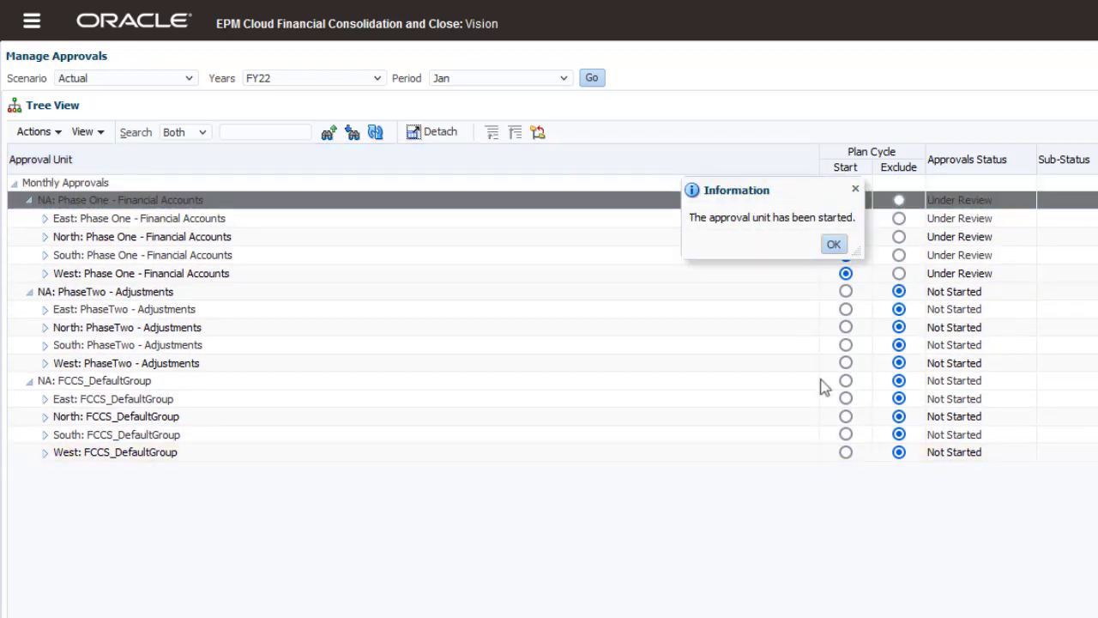
click(834, 243)
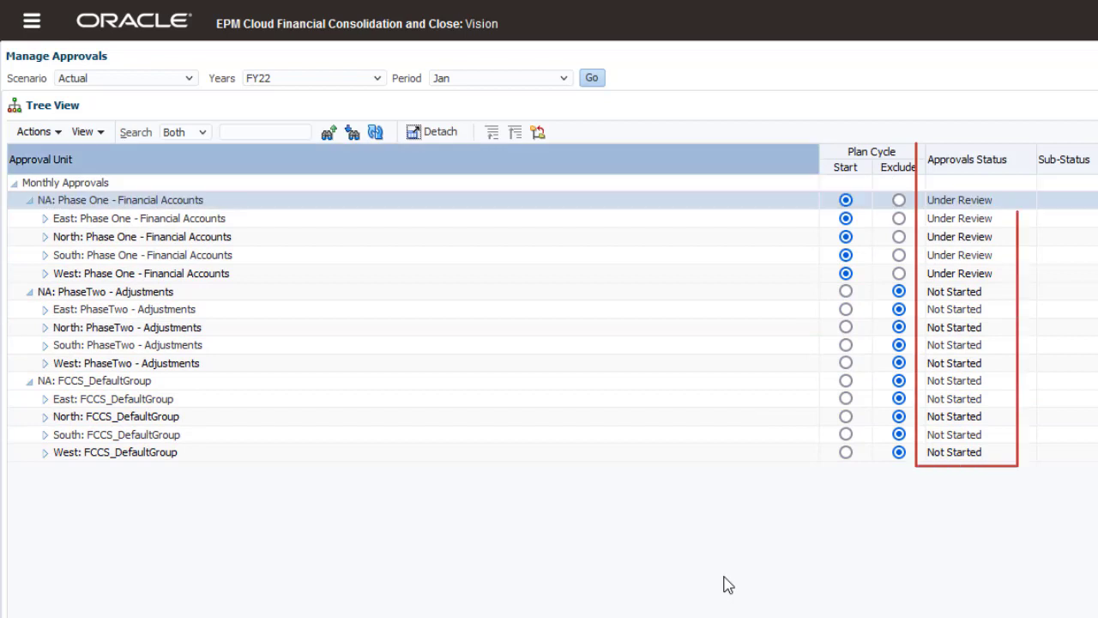